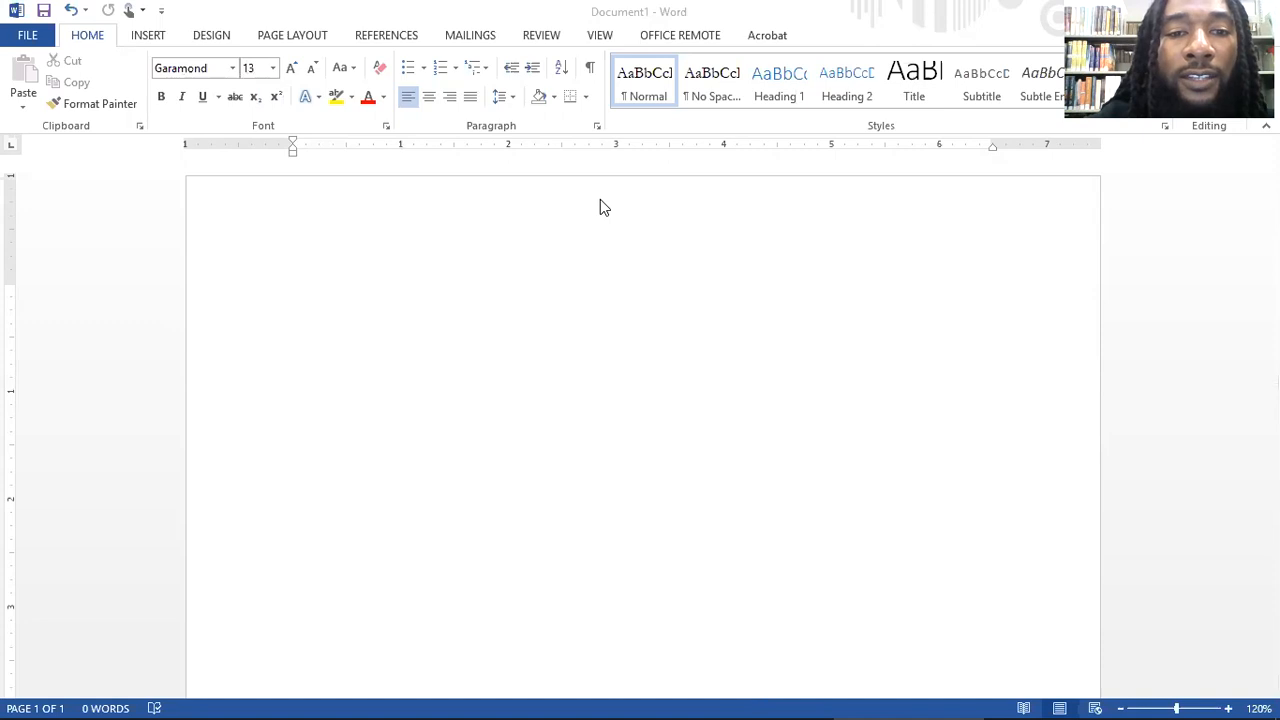
Step: Insert a Blank header, delete its placeholder text and enter the author's last name at the right tab stop
double_click(600, 200)
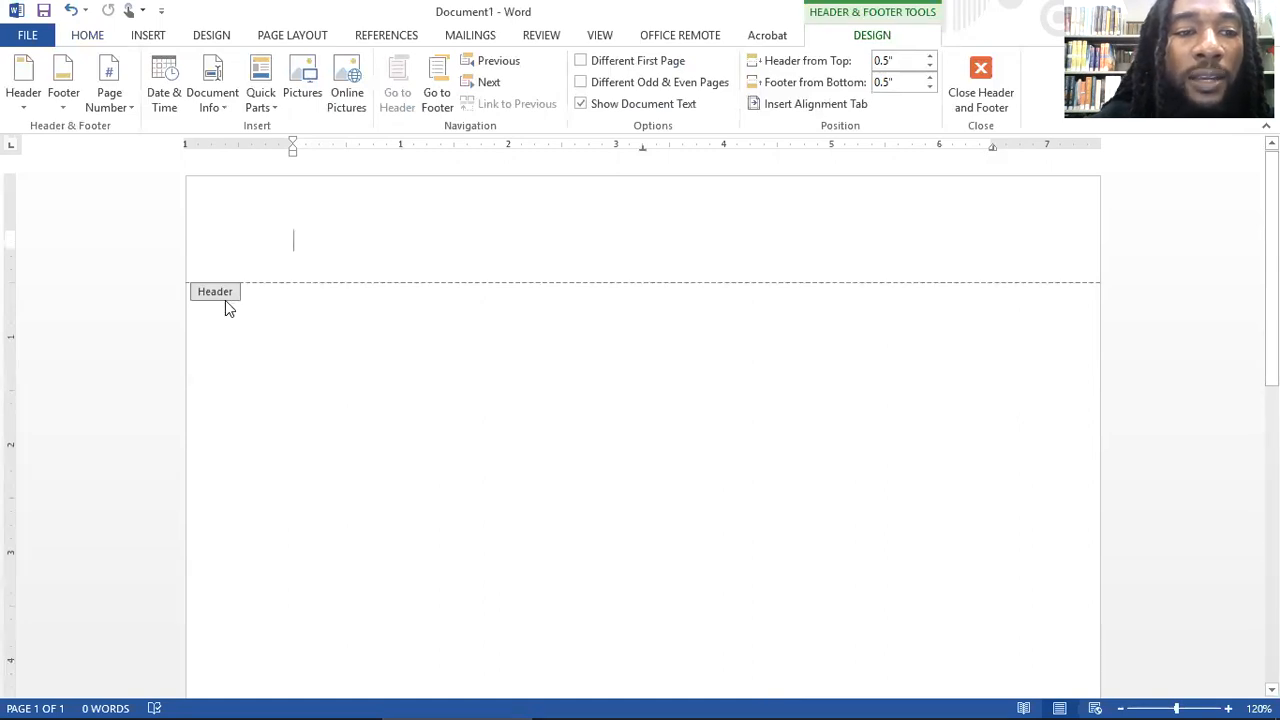
left_click(985, 80)
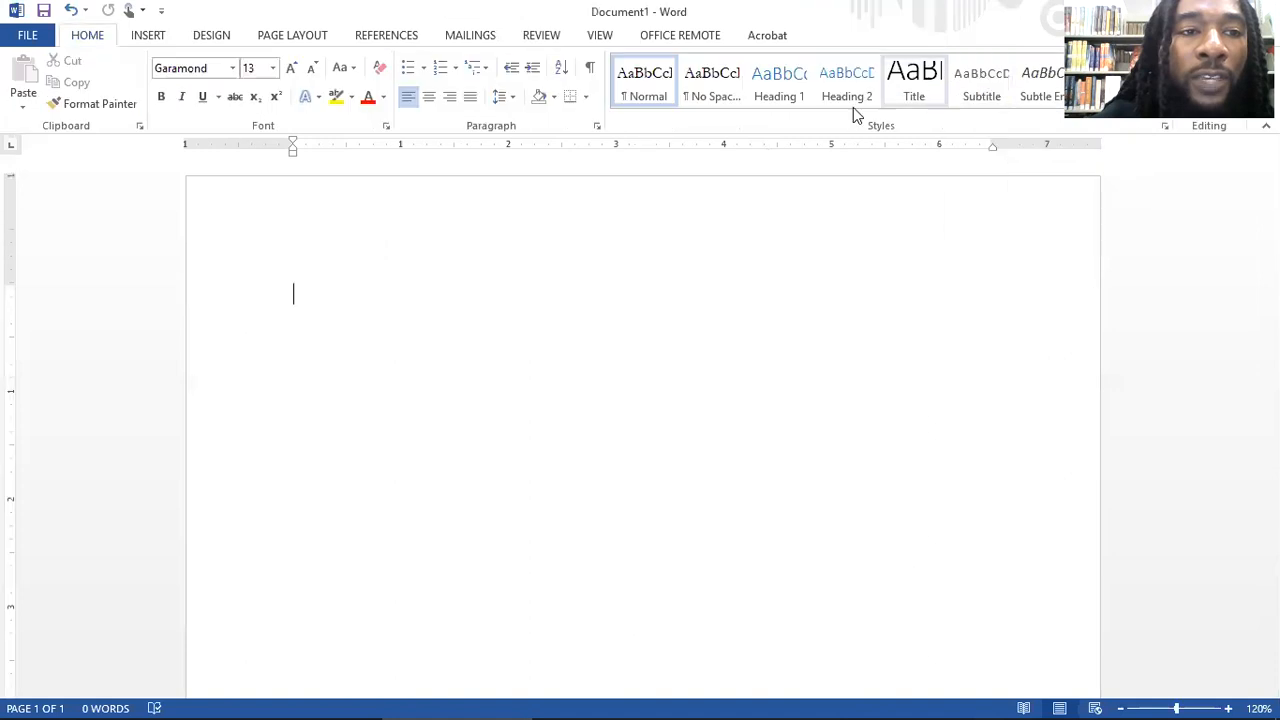
left_click(147, 37)
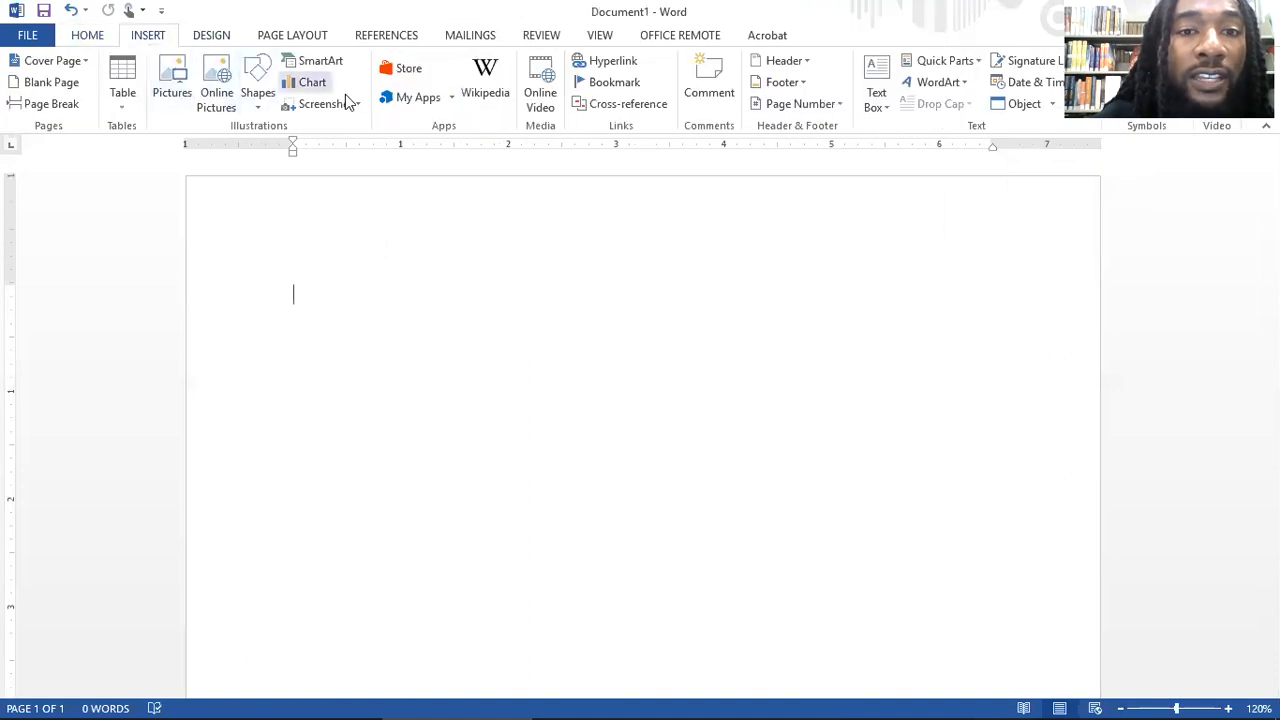
left_click(797, 64)
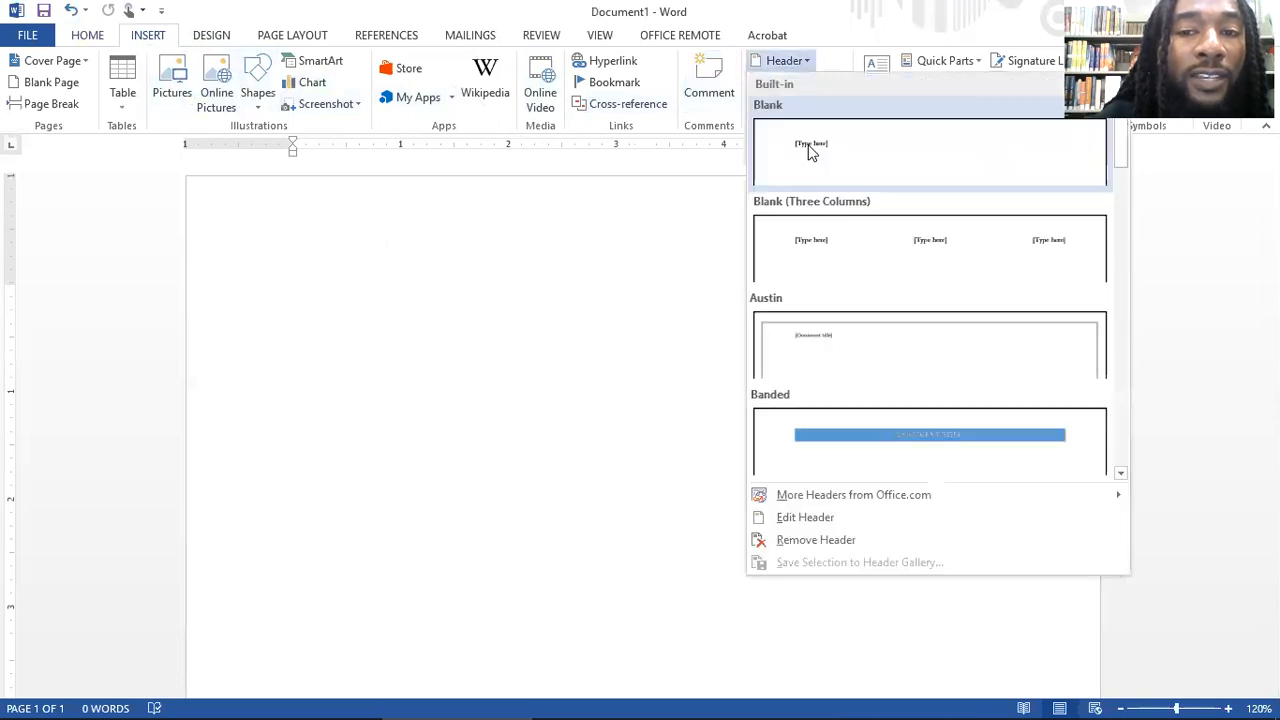
left_click(811, 151)
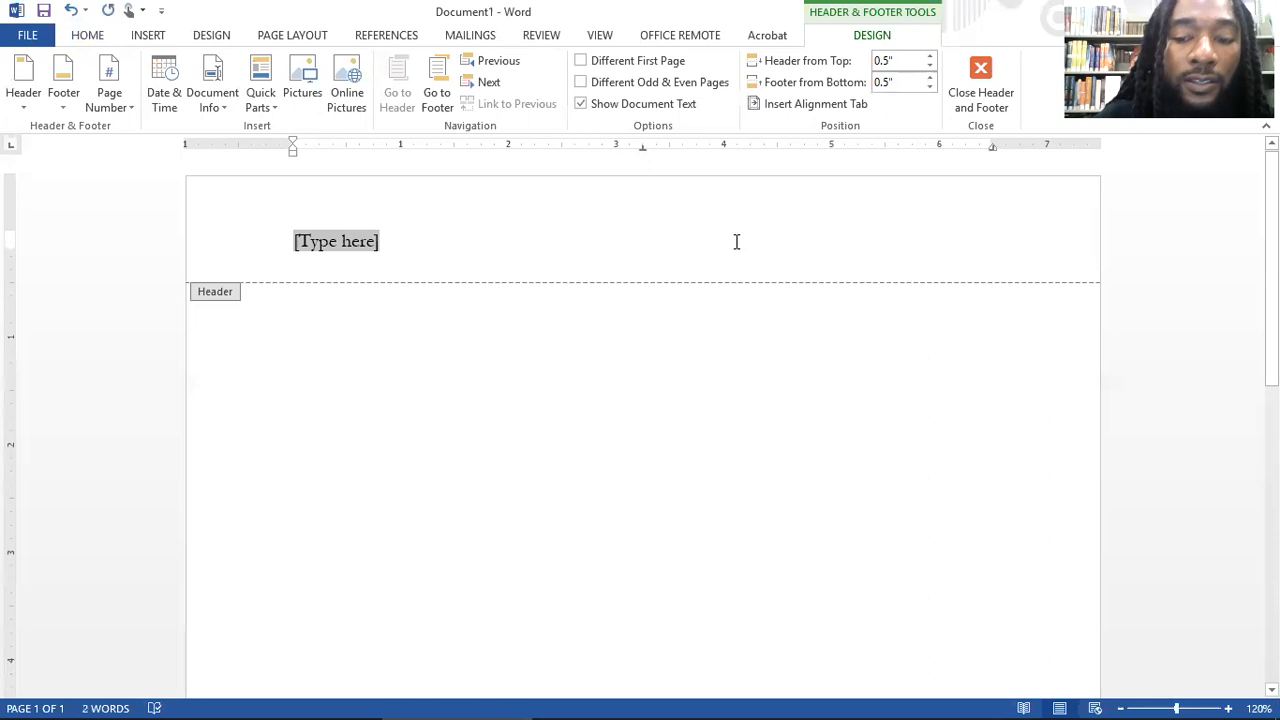
key("Delete")
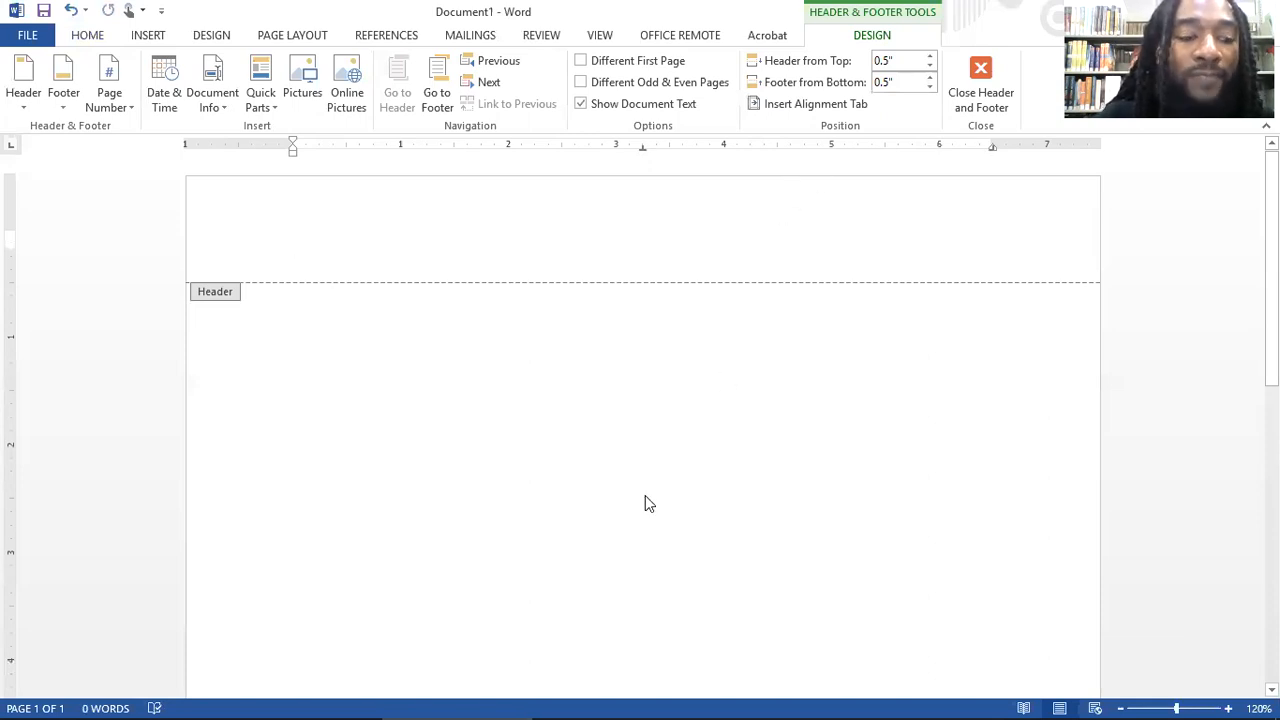
key("Tab")
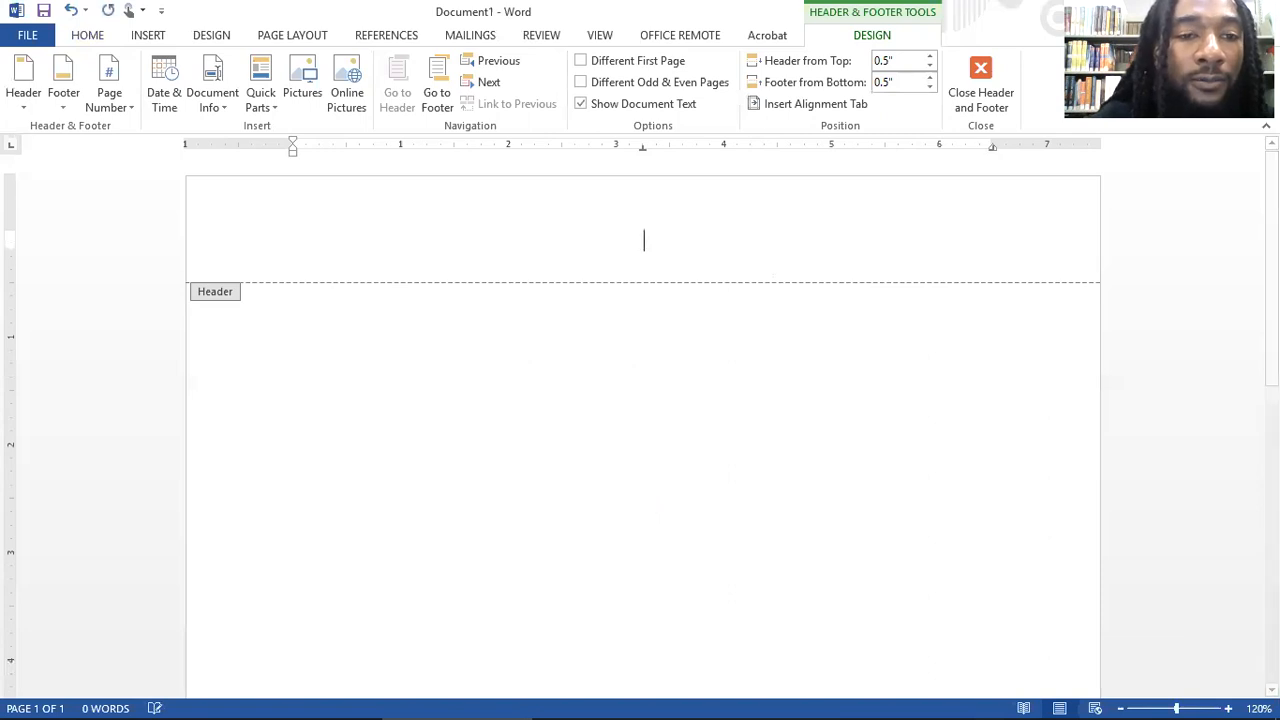
key("Tab")
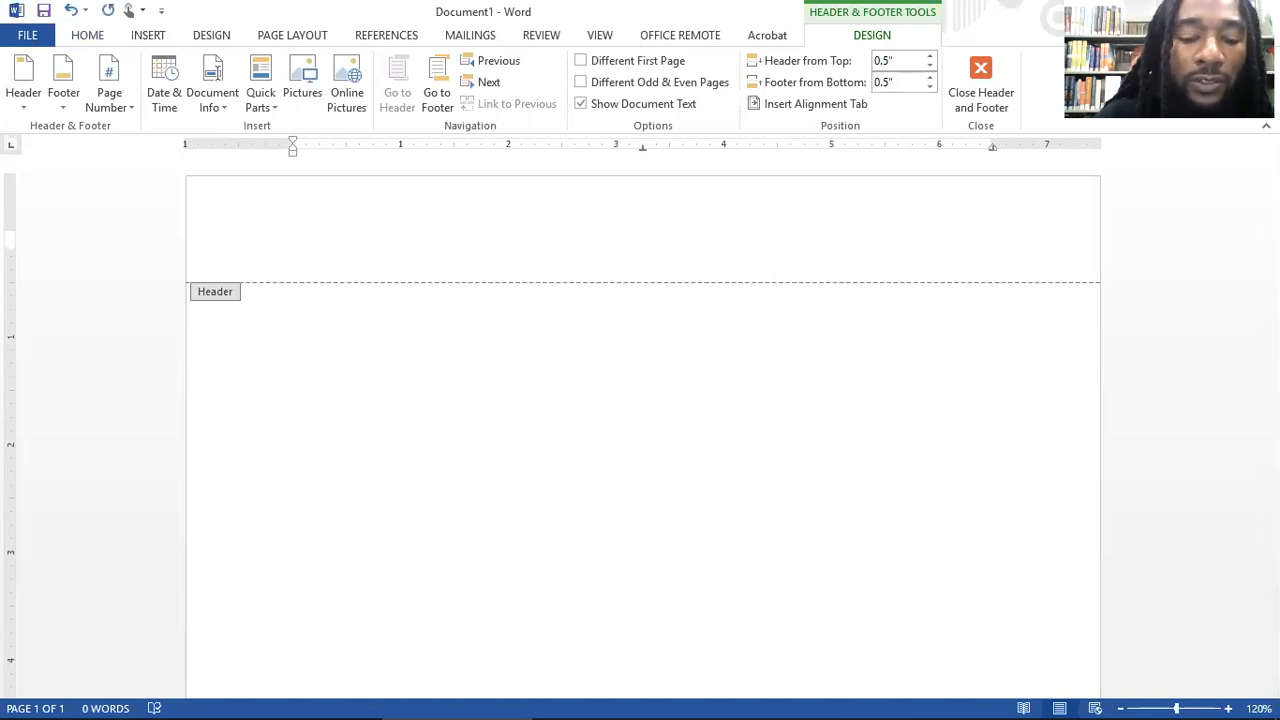
type("Geter")
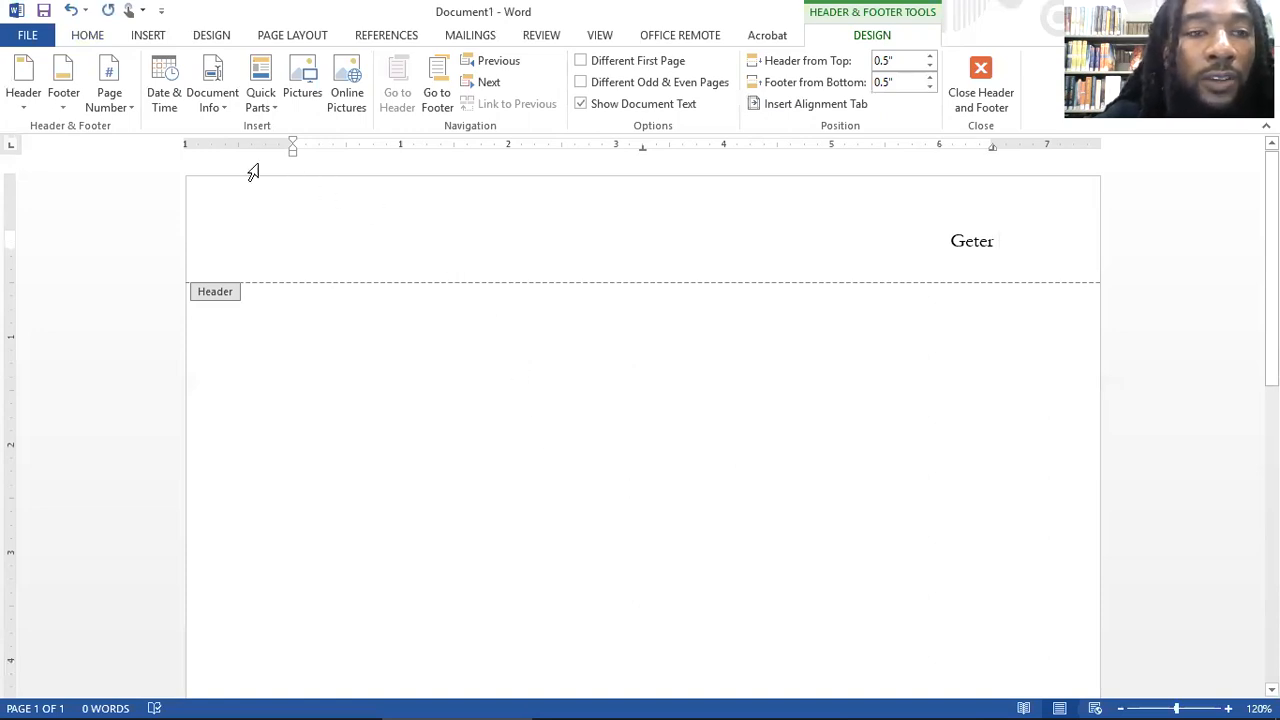
Step: Add a Plain Number page number at the current position after the header name, and return to the document body
left_click(124, 107)
mouse_move(161, 191)
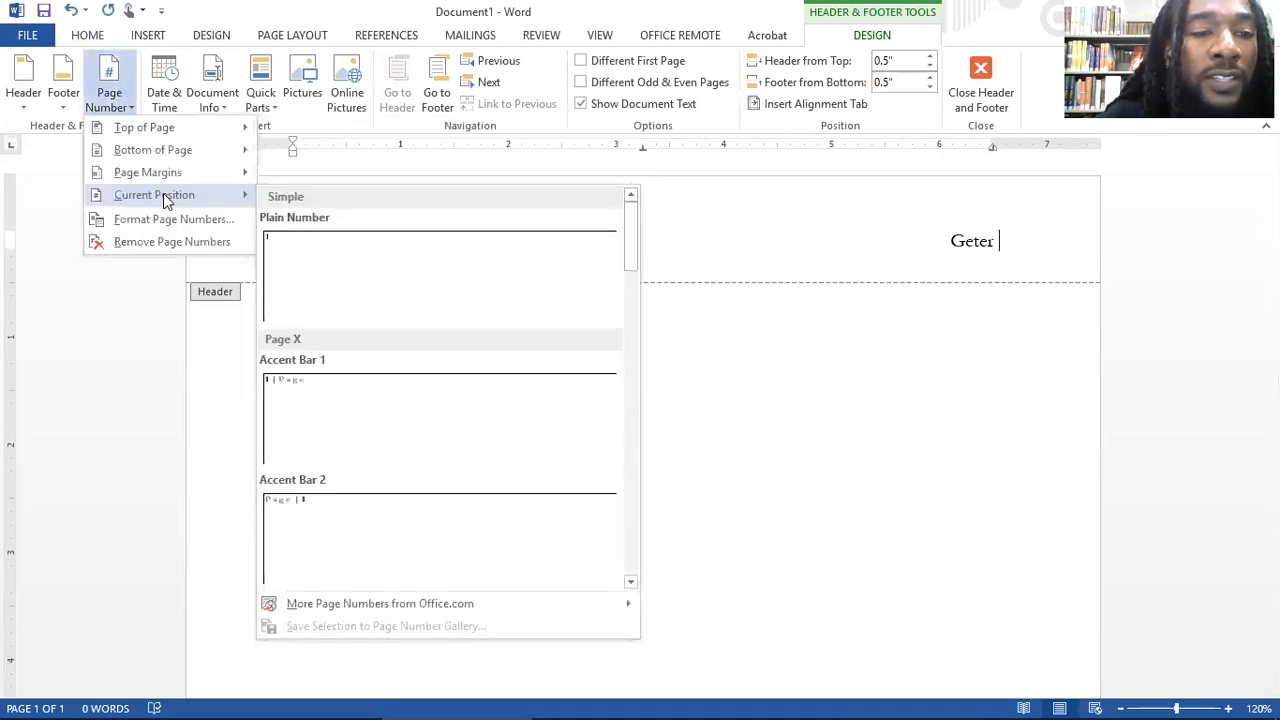
left_click(397, 290)
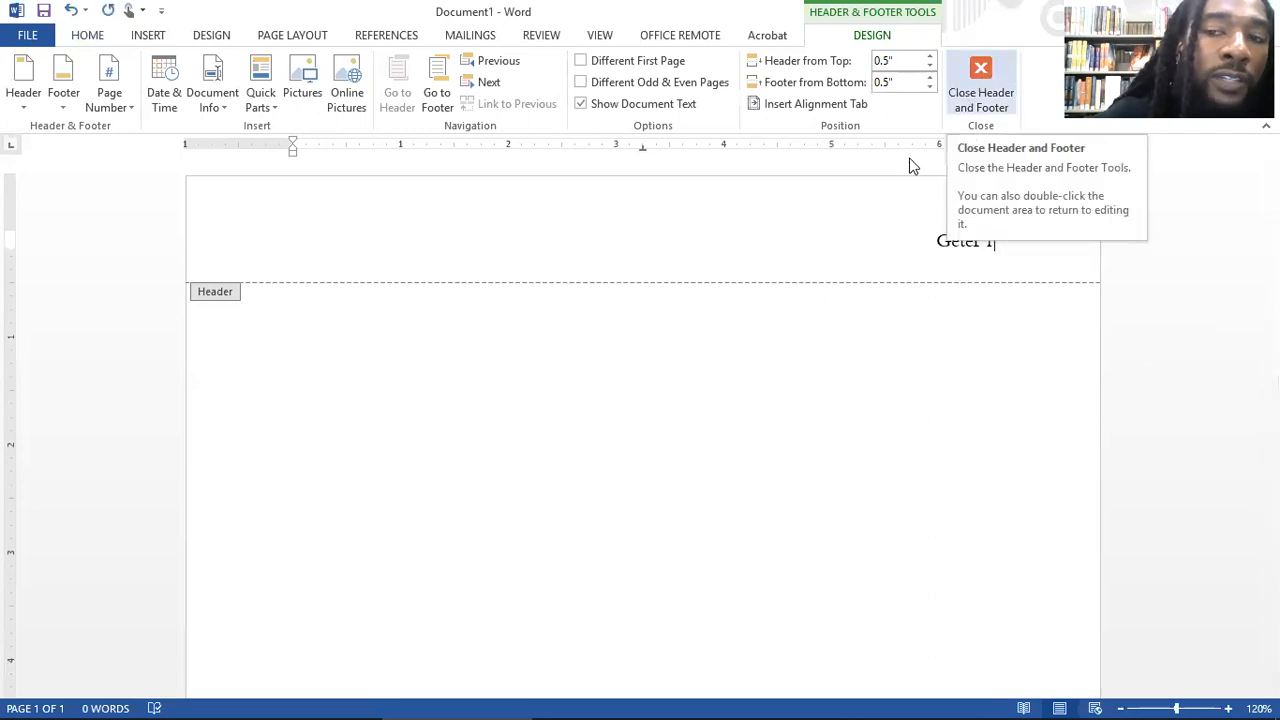
double_click(542, 472)
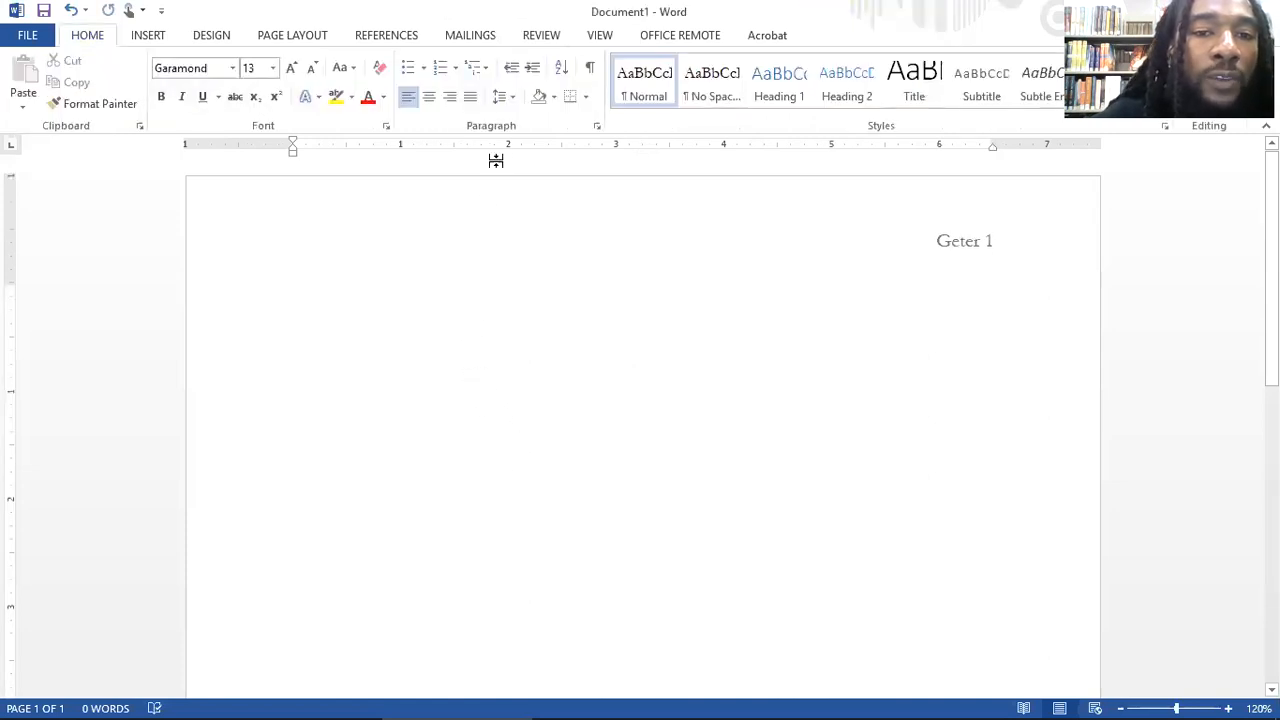
Step: Set the line spacing to 2.0 and enter the author's full name and the instructor's last name on separate lines
left_click(512, 100)
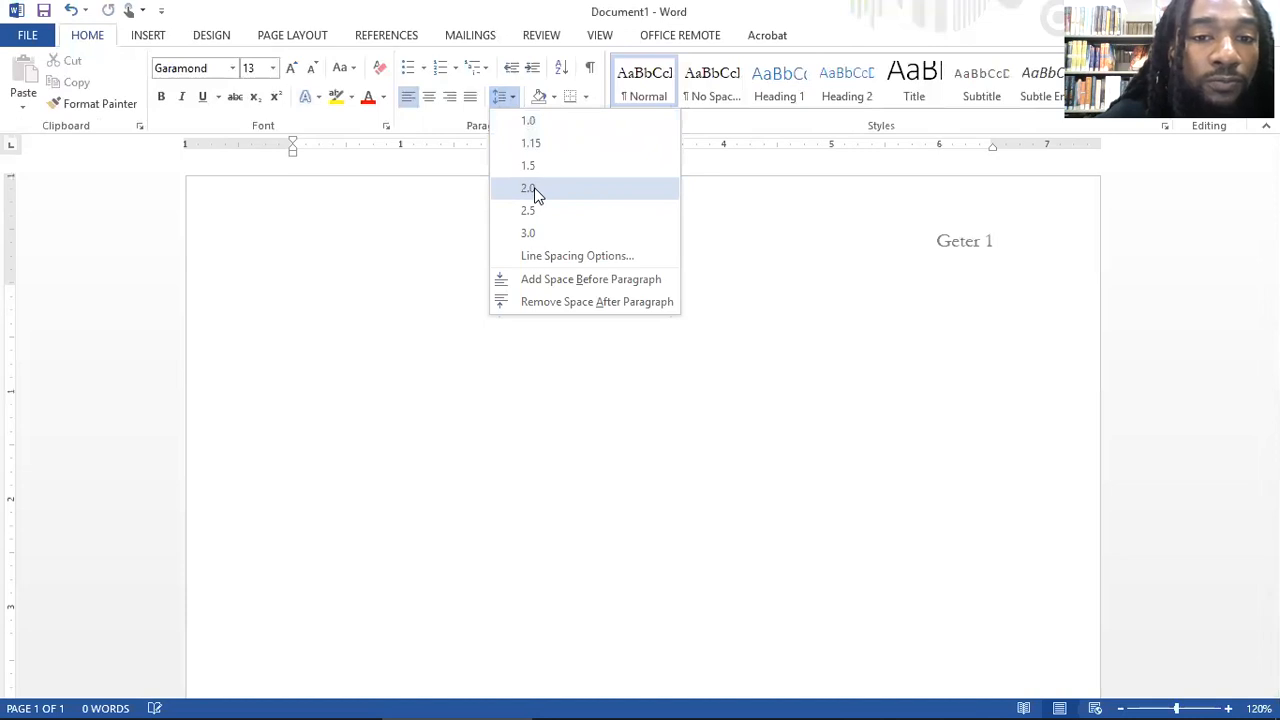
left_click(534, 190)
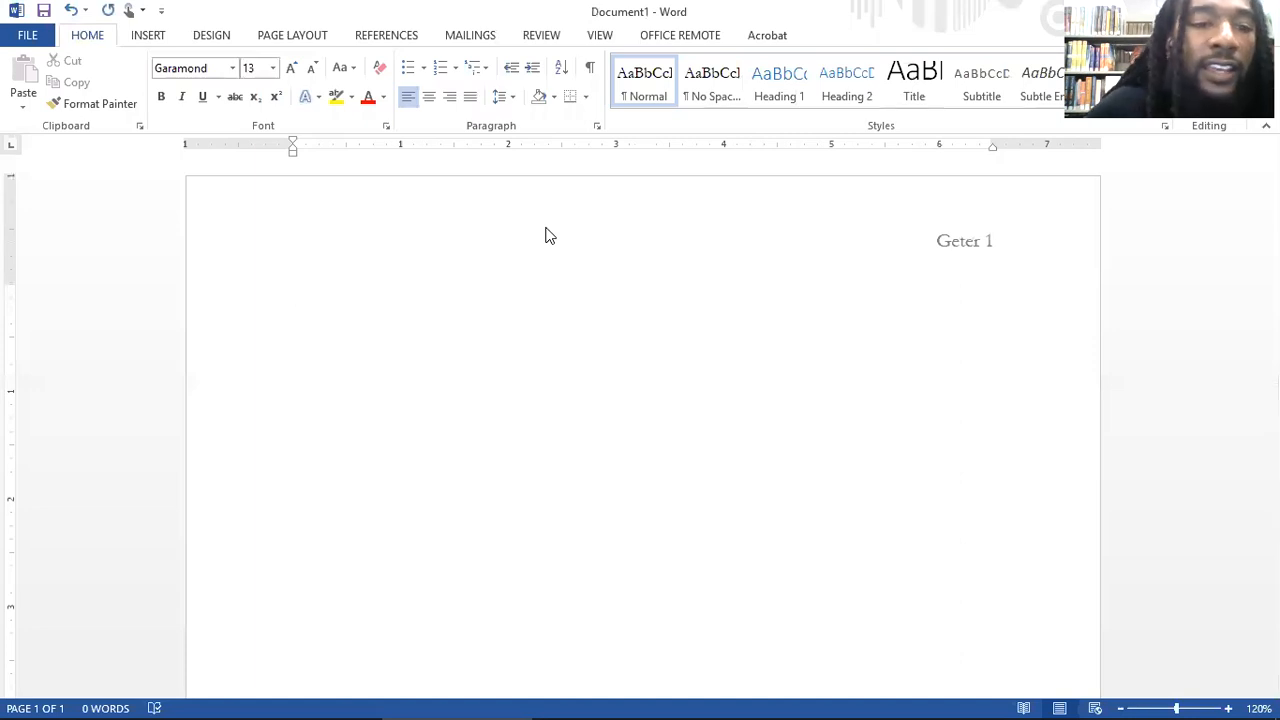
type("Brad")
key("BackSpace")
type("ndon ")
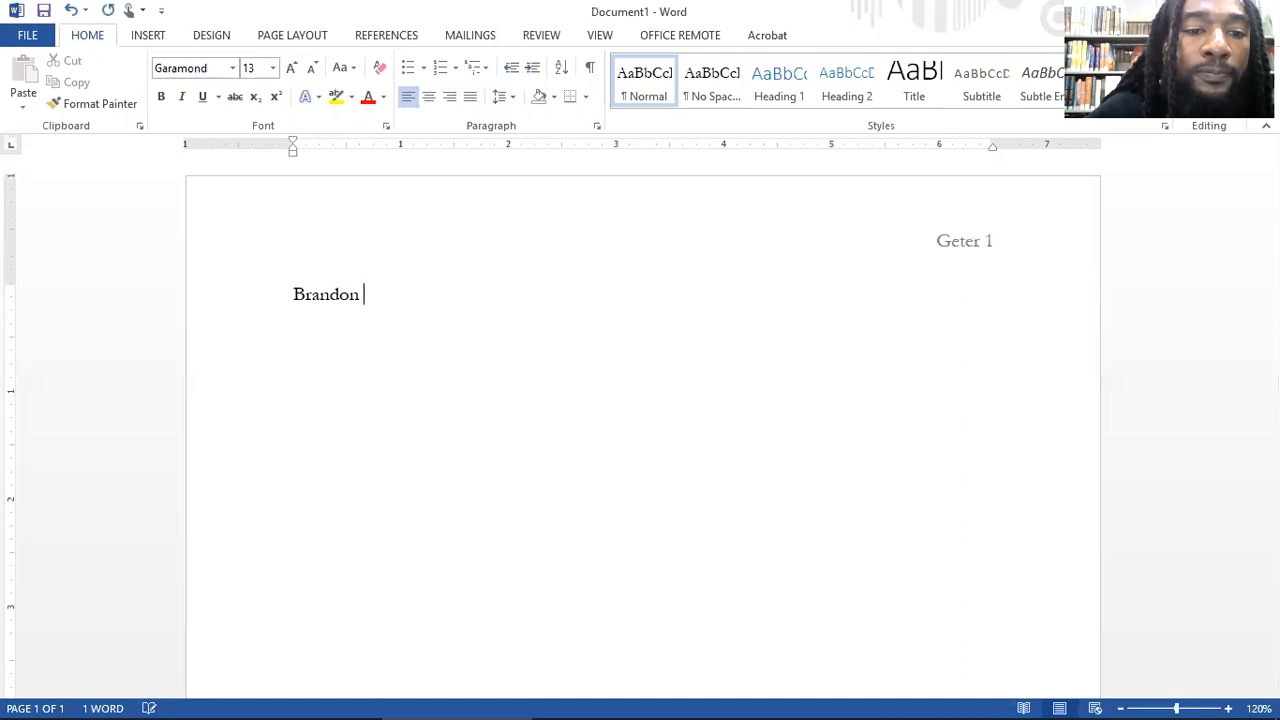
type("J. Geter")
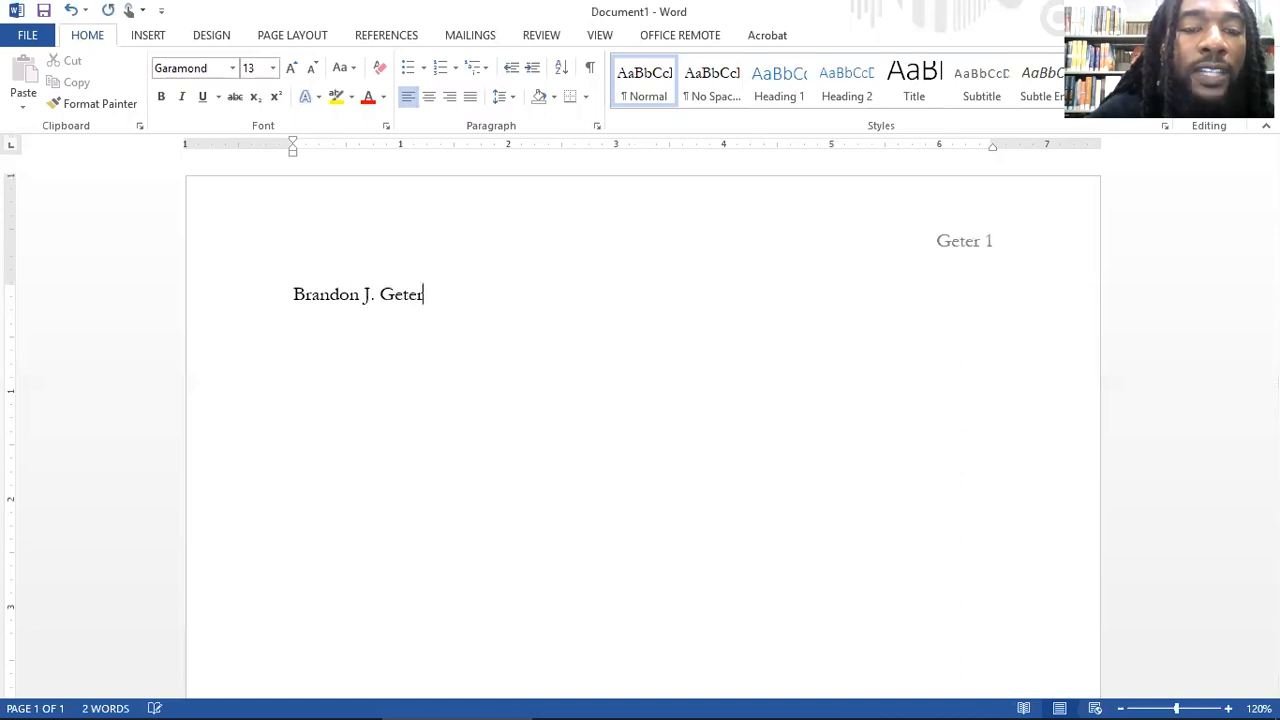
key("Return")
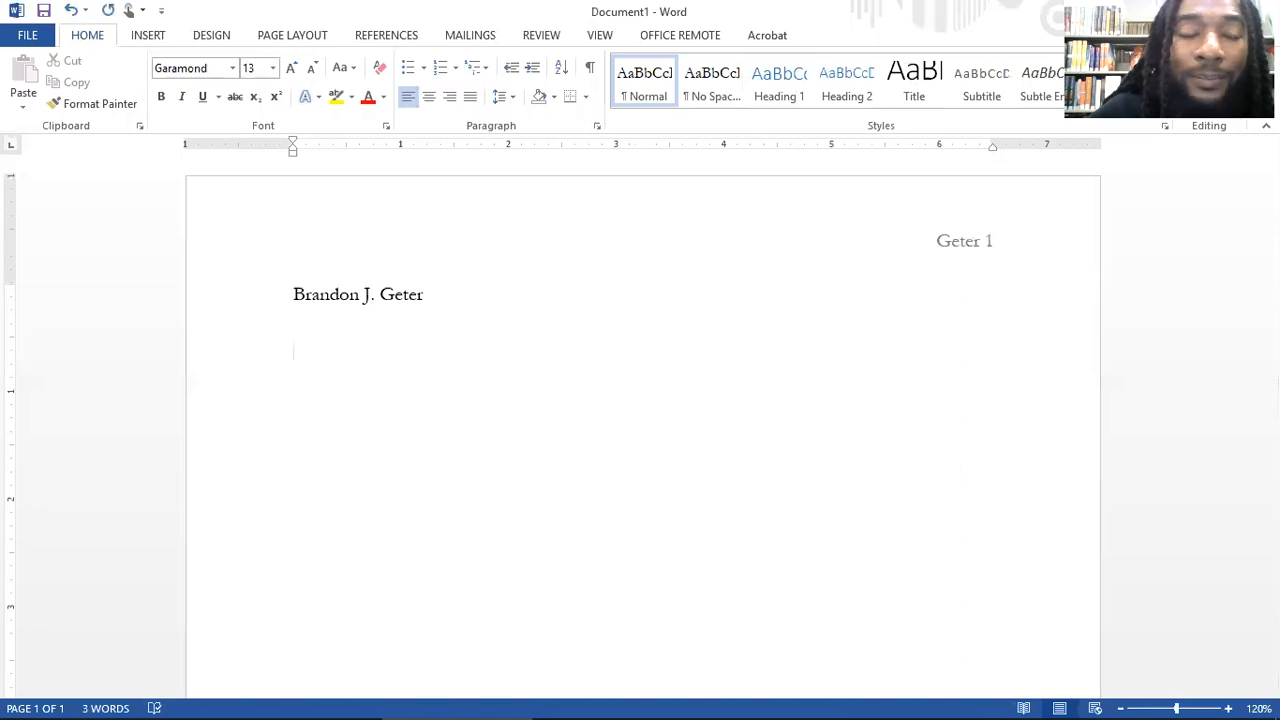
type("Geter ")
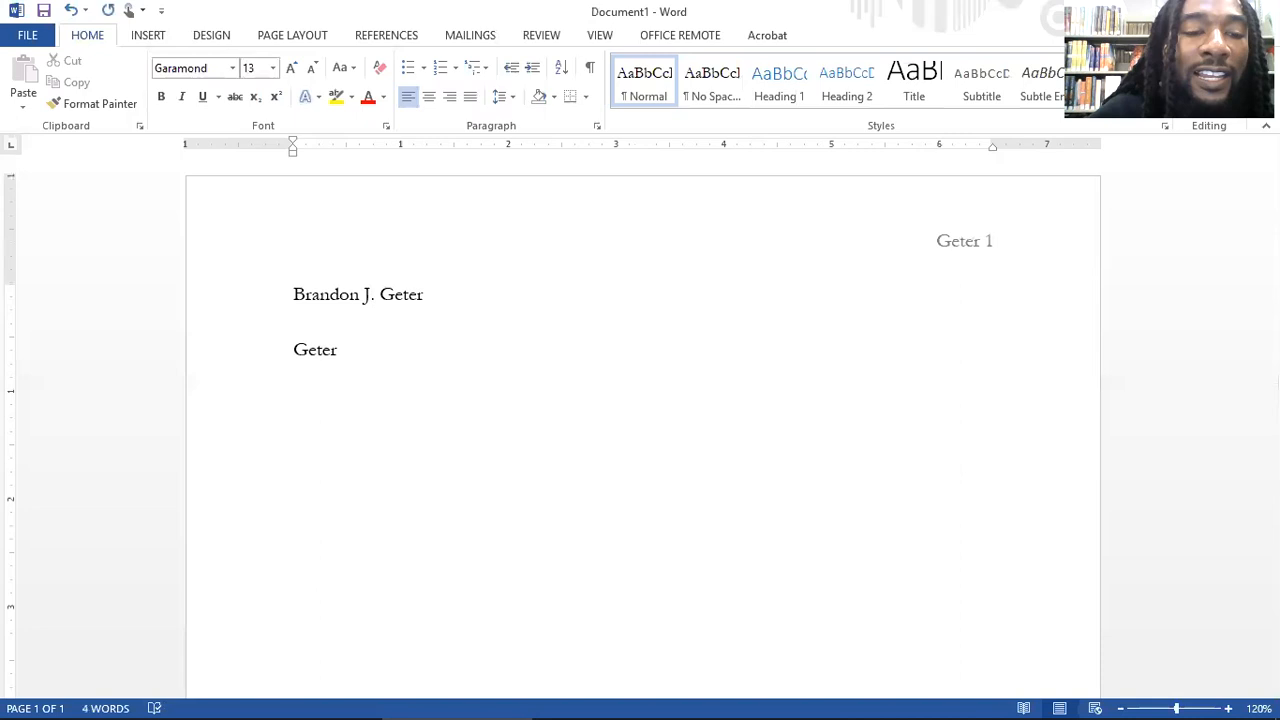
type("English 1101")
Step: Enter the course line "English 1101" below the instructor's name and start a new line
key("Return")
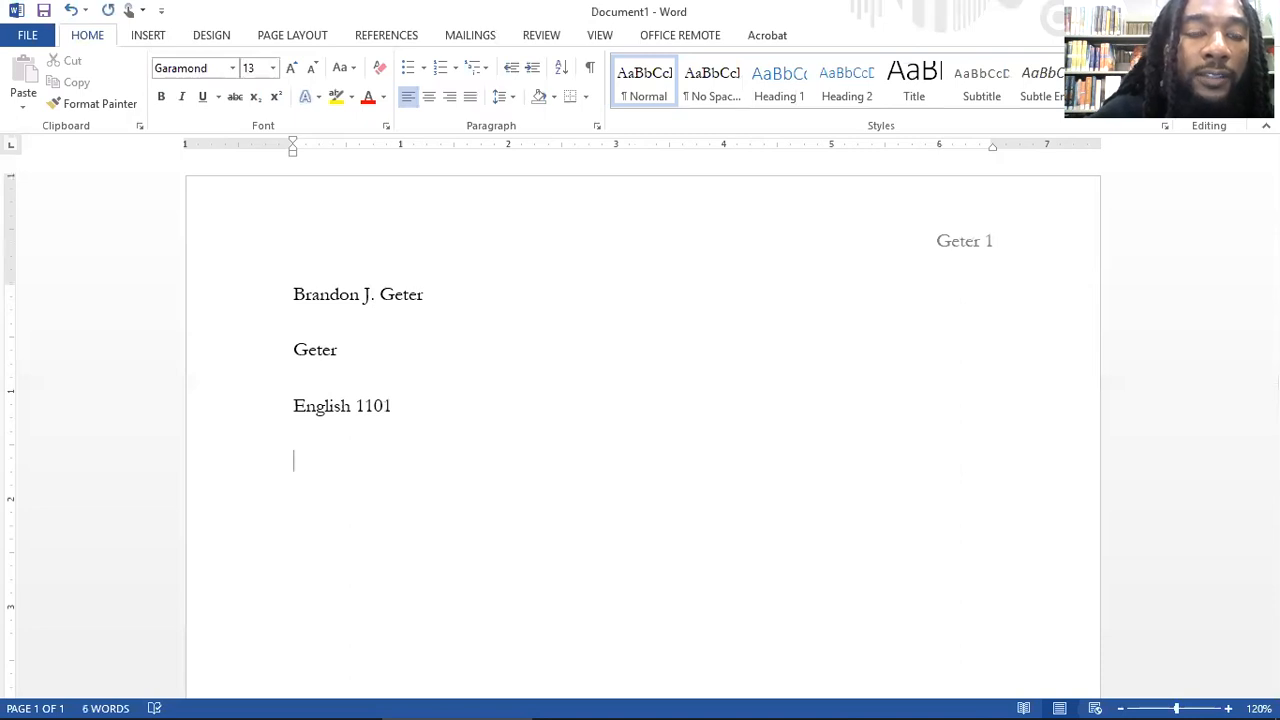
Step: Enter the date "20 January 2019" below the course line and start a new line
type("20")
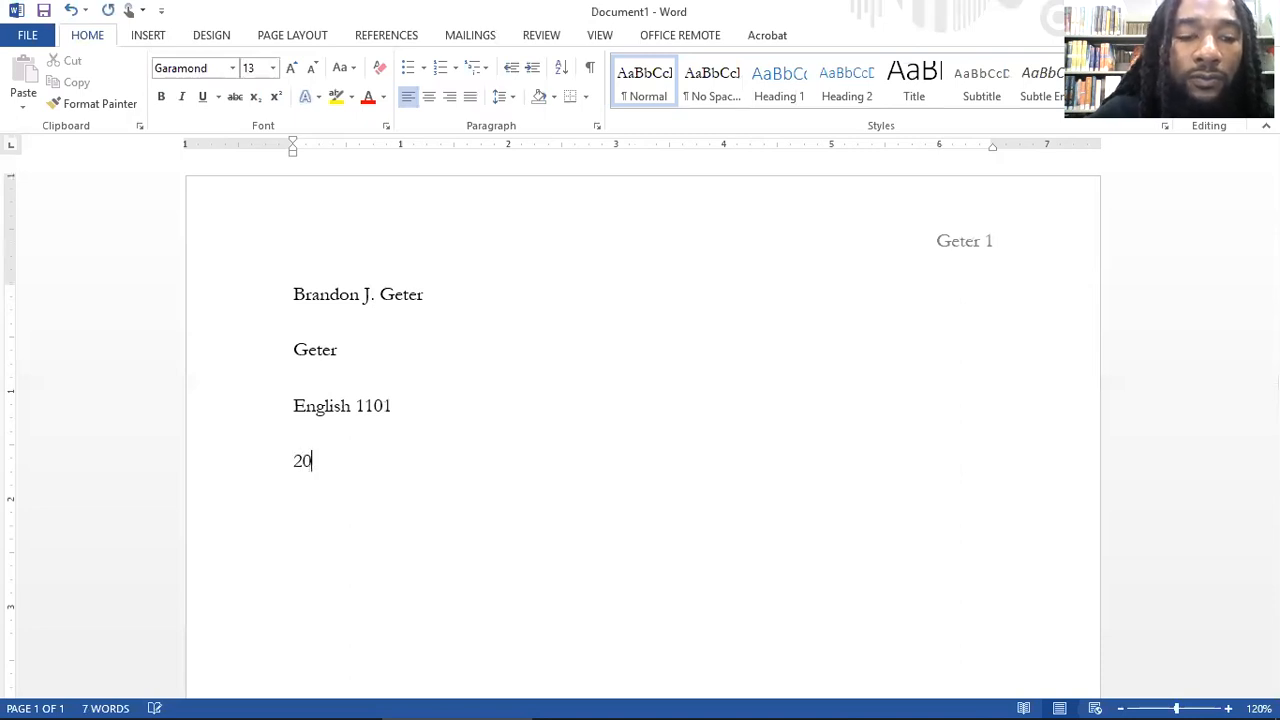
type(" Januyar")
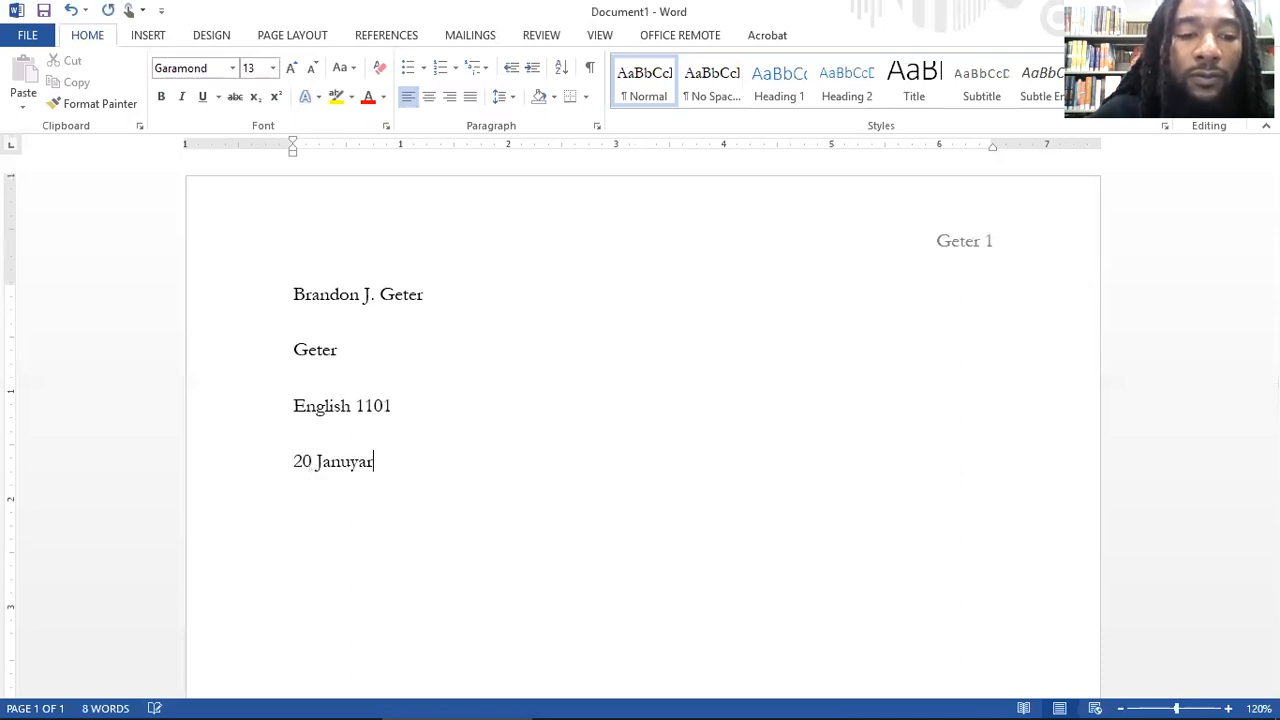
key("BackSpace")
key("BackSpace")
key("BackSpace")
type("ary")
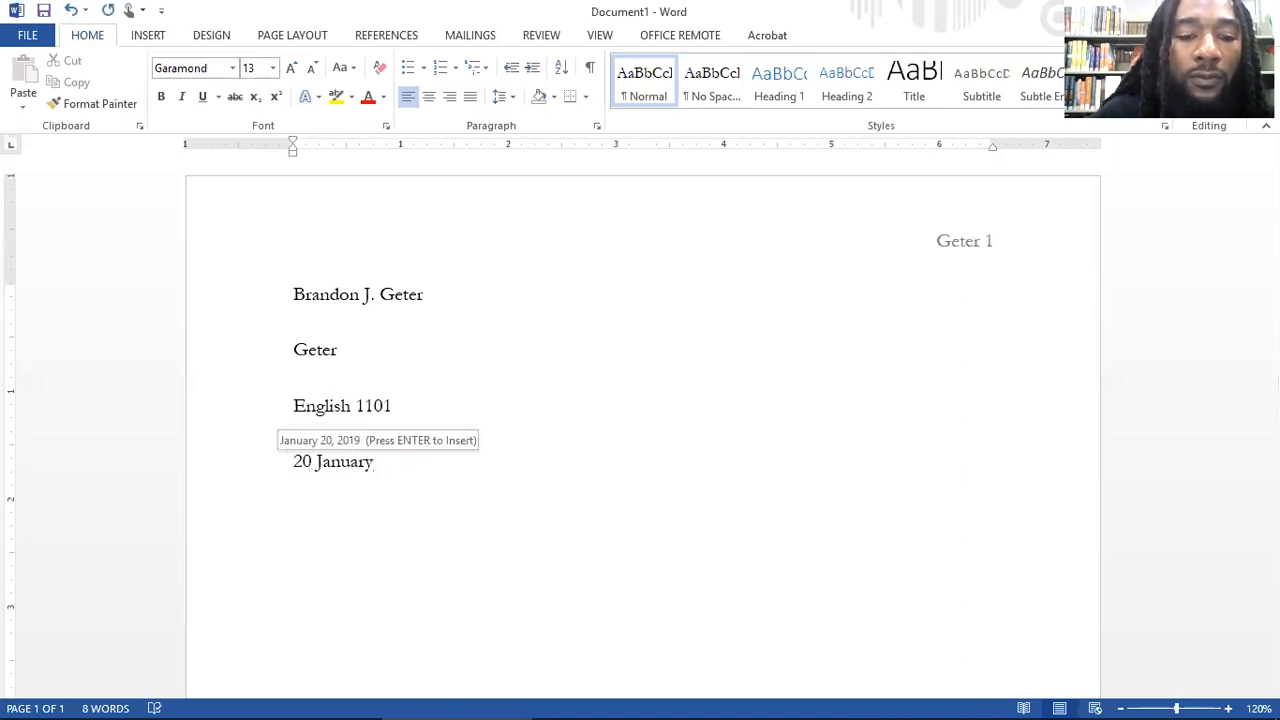
type(" 2019")
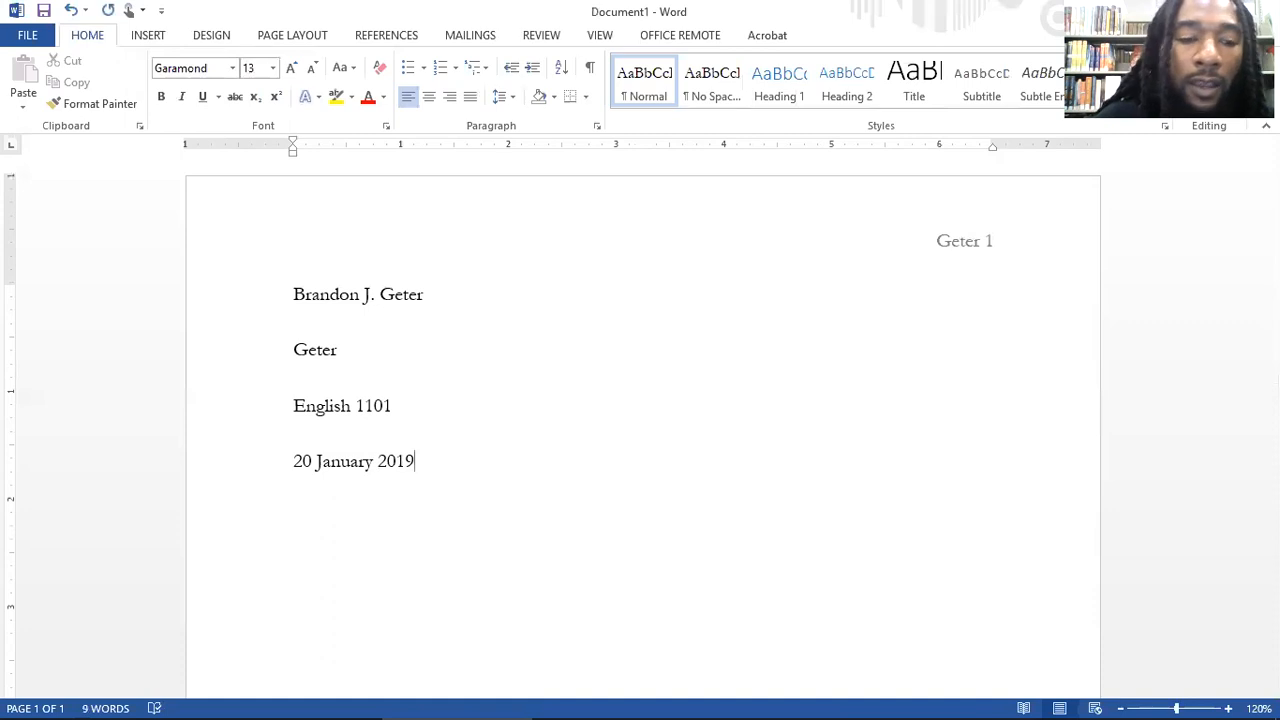
key("Return")
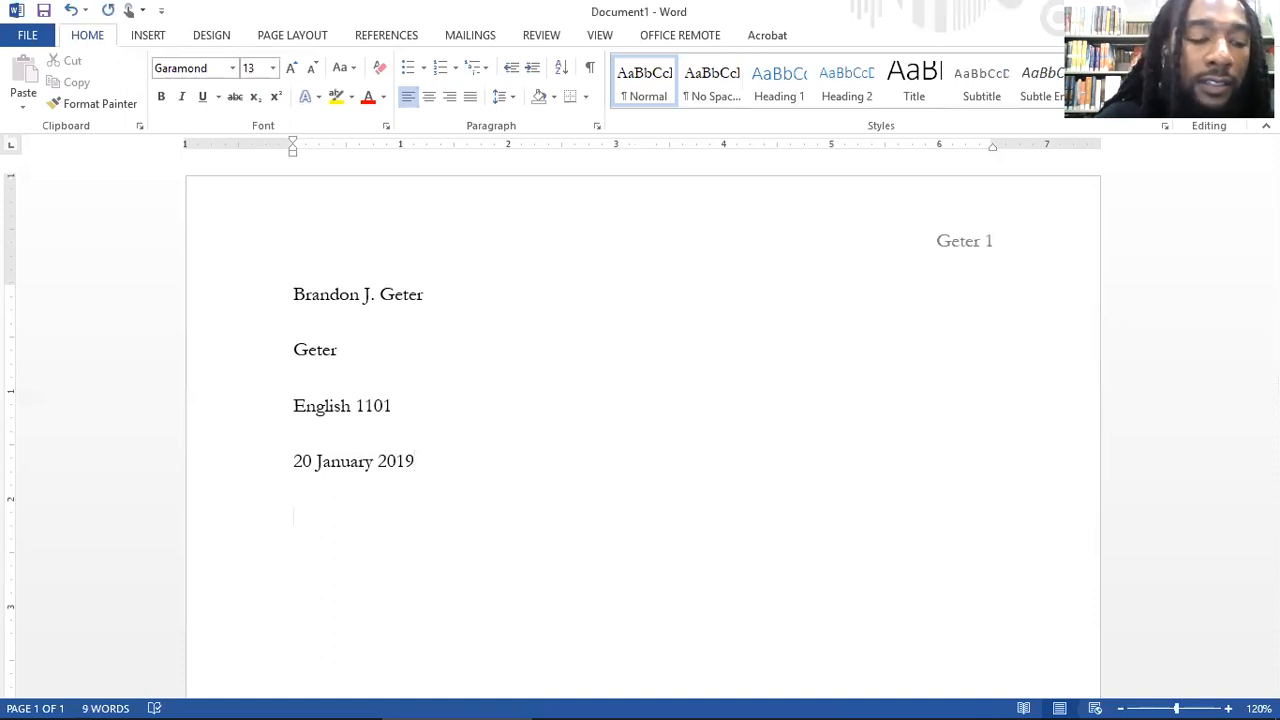
Step: Center the line below the date and enter the title "The Best Paper in the World"
scroll(590, 340, "down", 2)
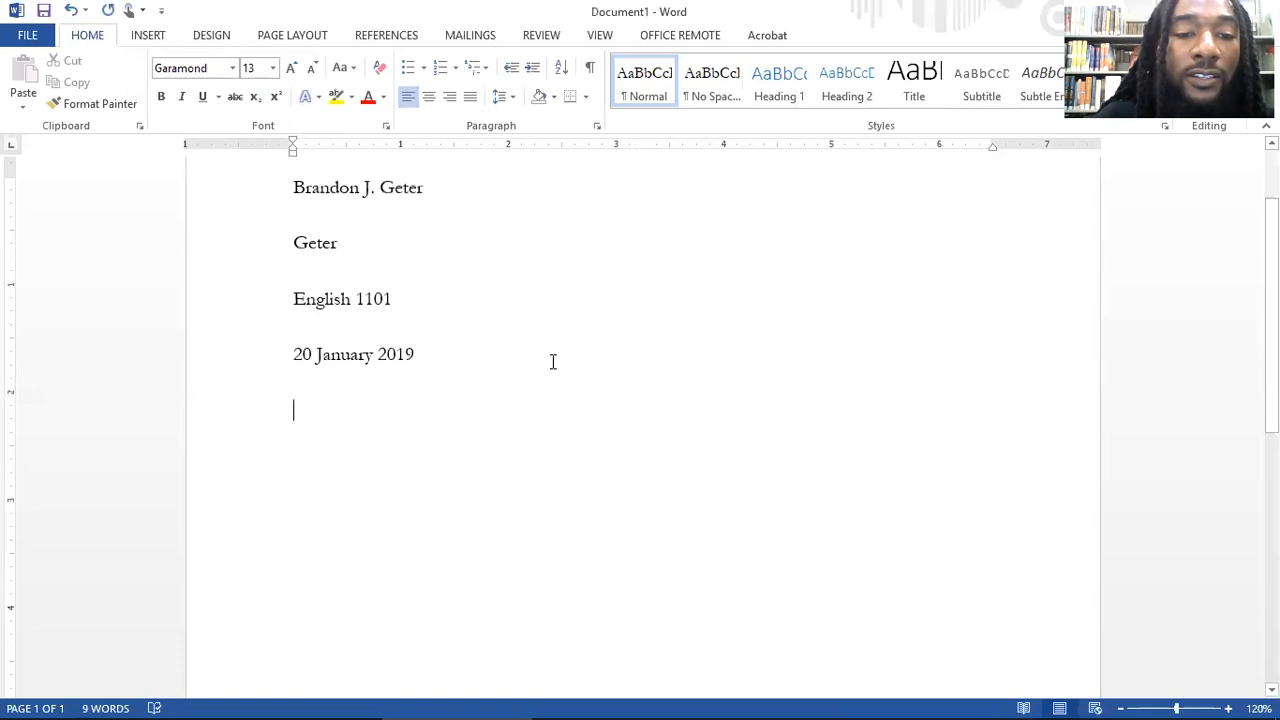
left_click(430, 98)
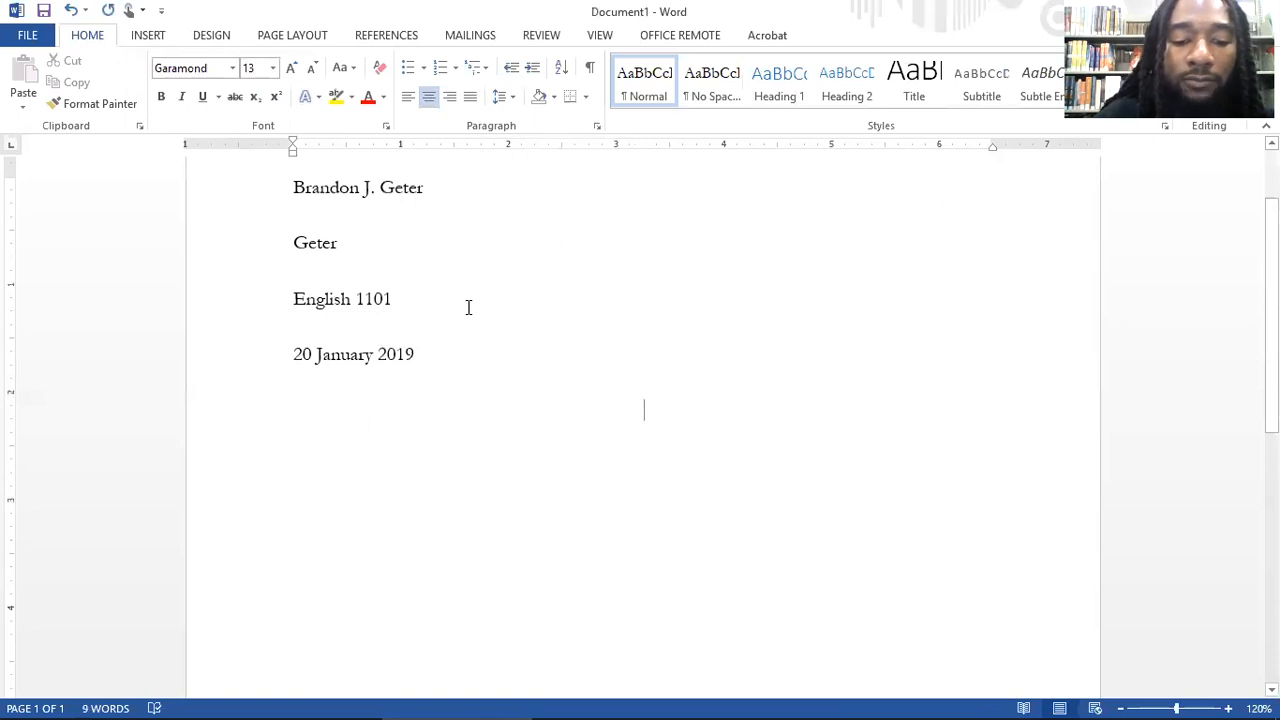
type("The Be")
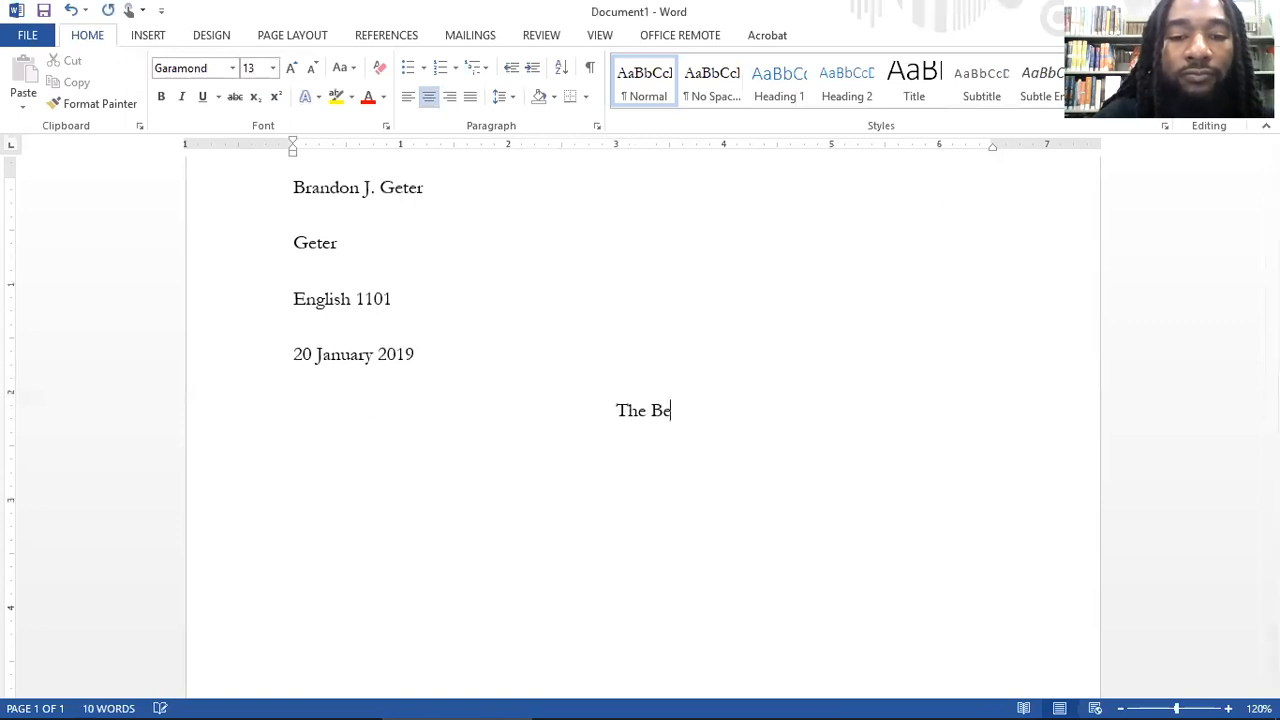
type("st Paper in ")
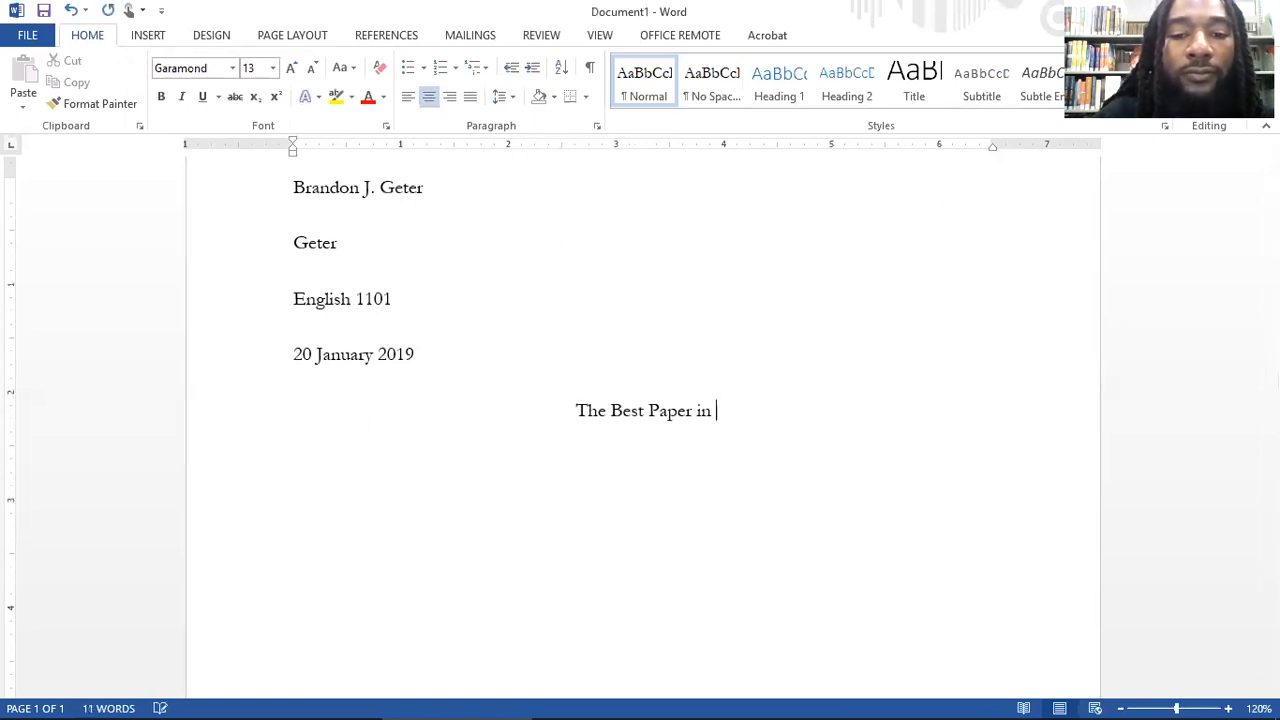
type("the World")
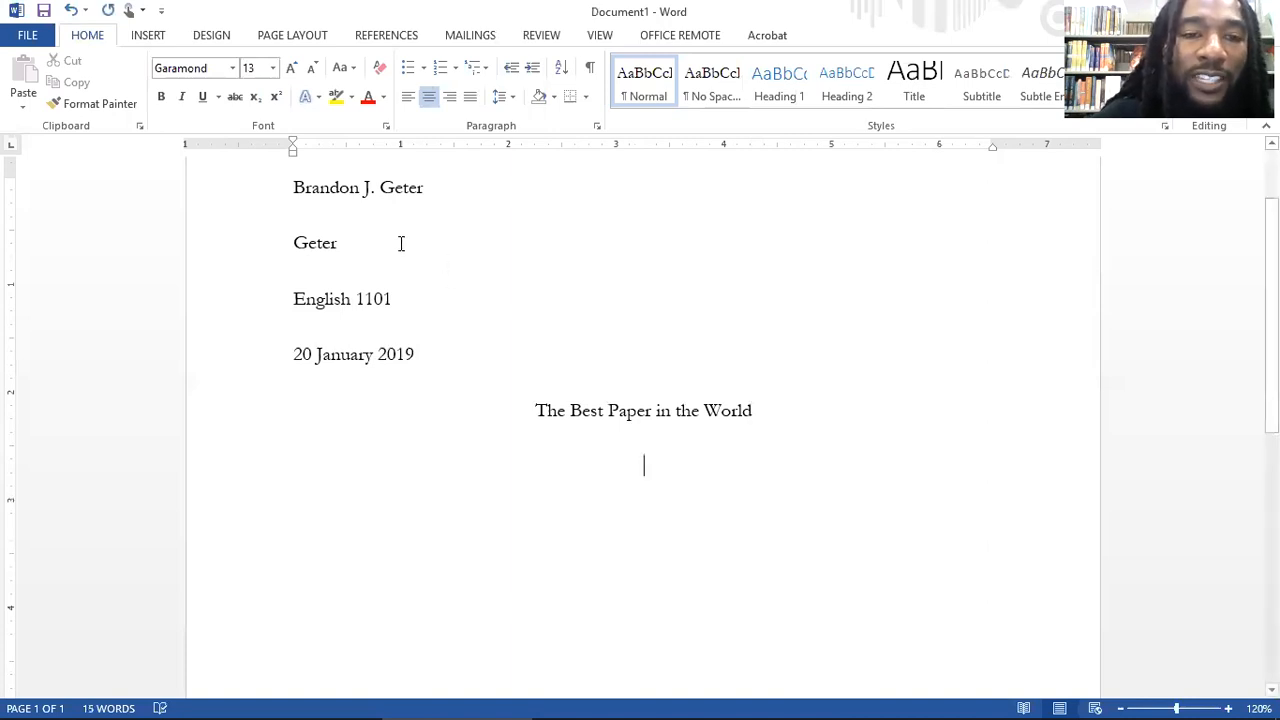
Step: Left-align the line below the title and enter the indented sentence "This is the best paper the you will read in your entire lifetime."
left_click(407, 100)
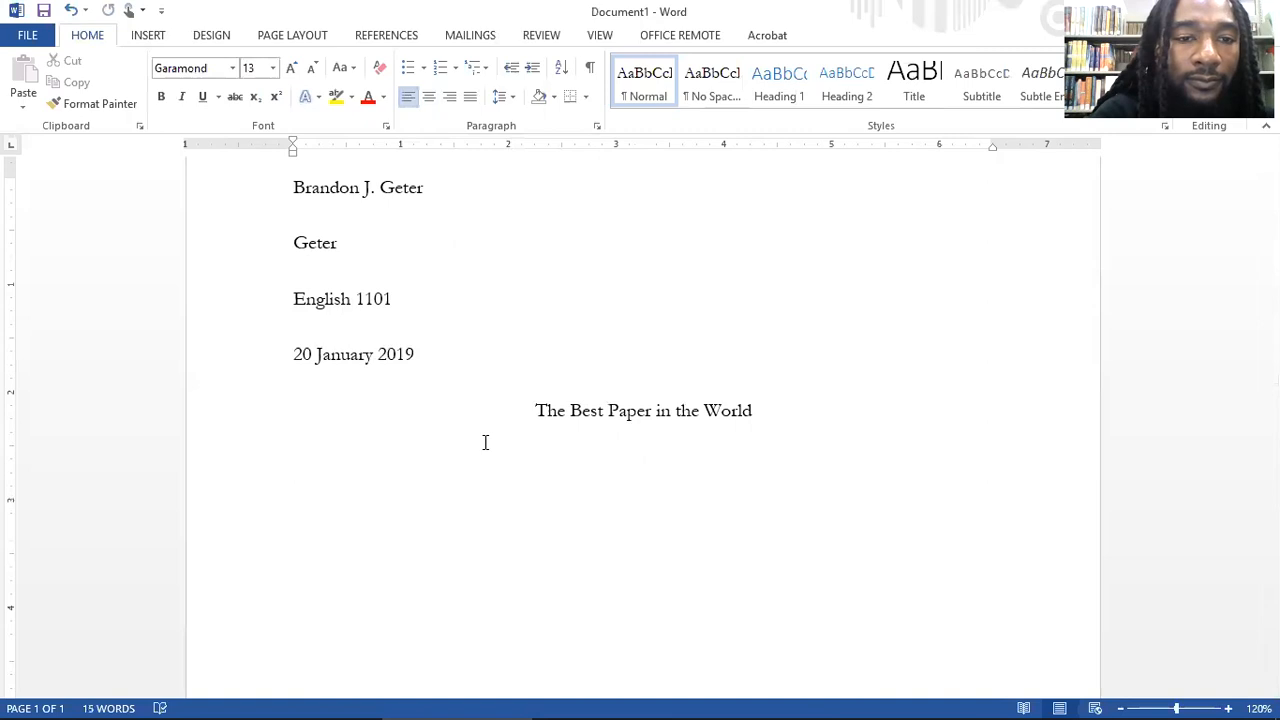
key("Tab")
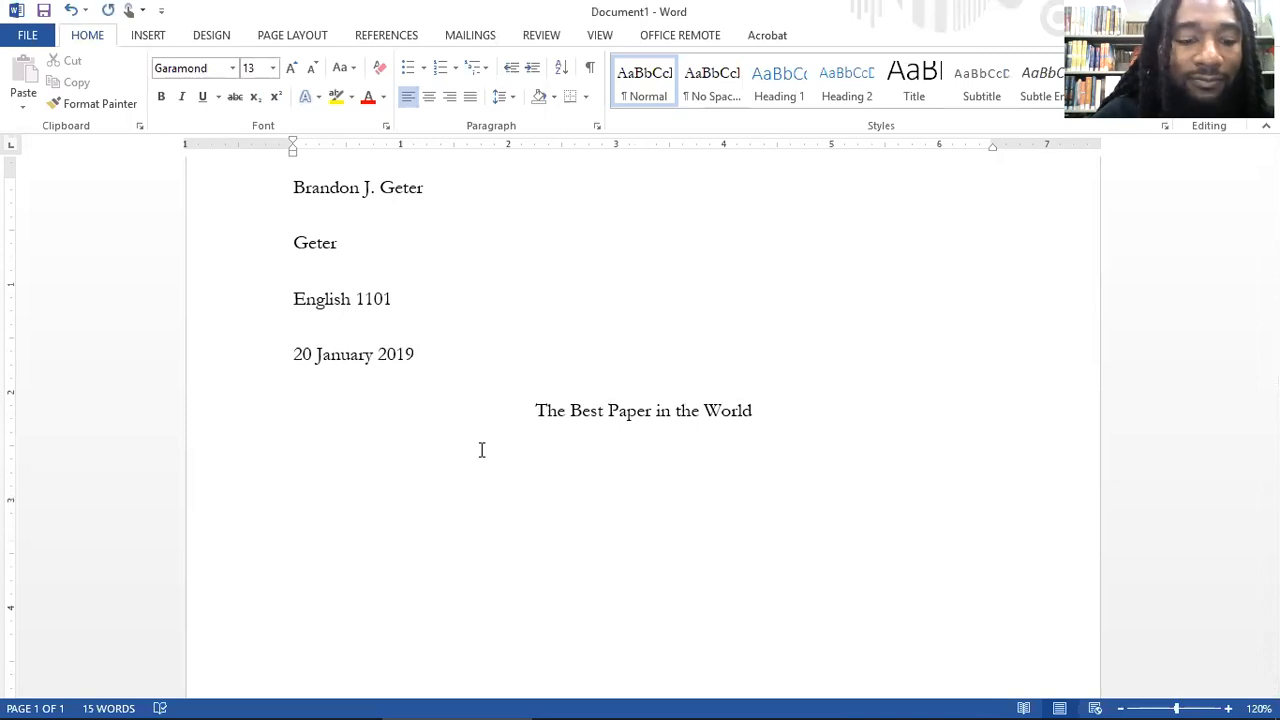
type("T")
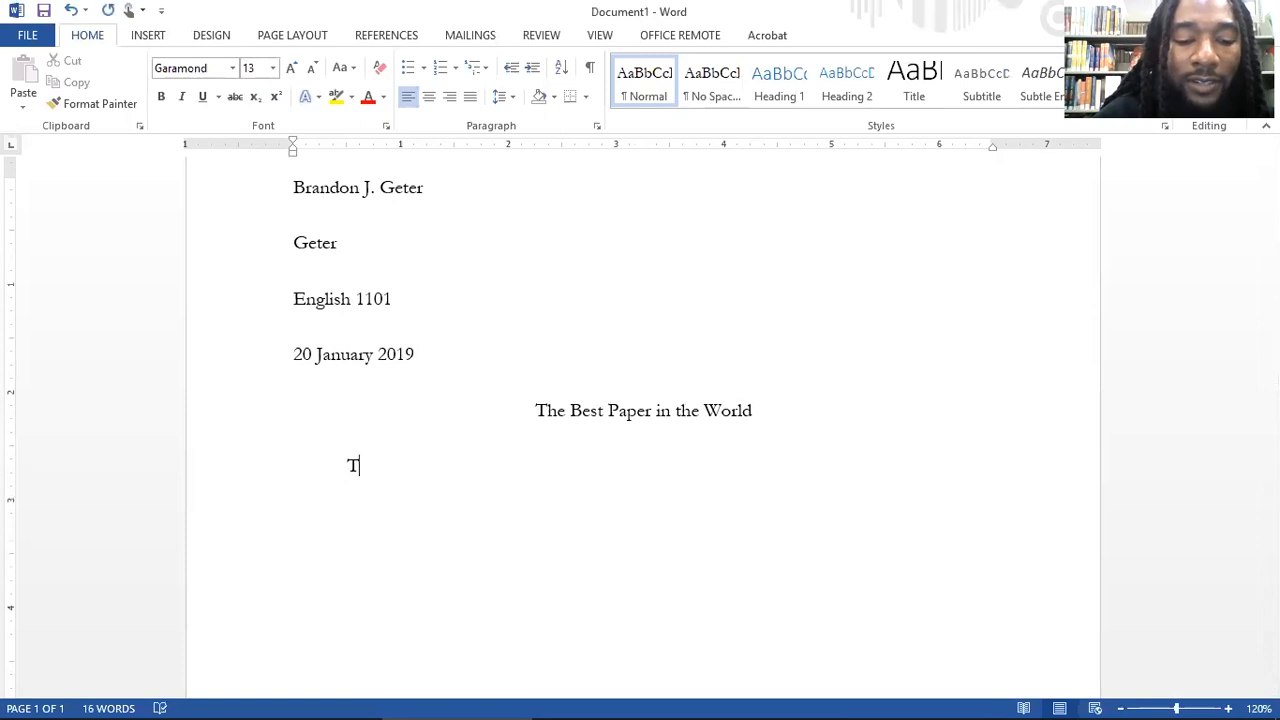
type("his is ")
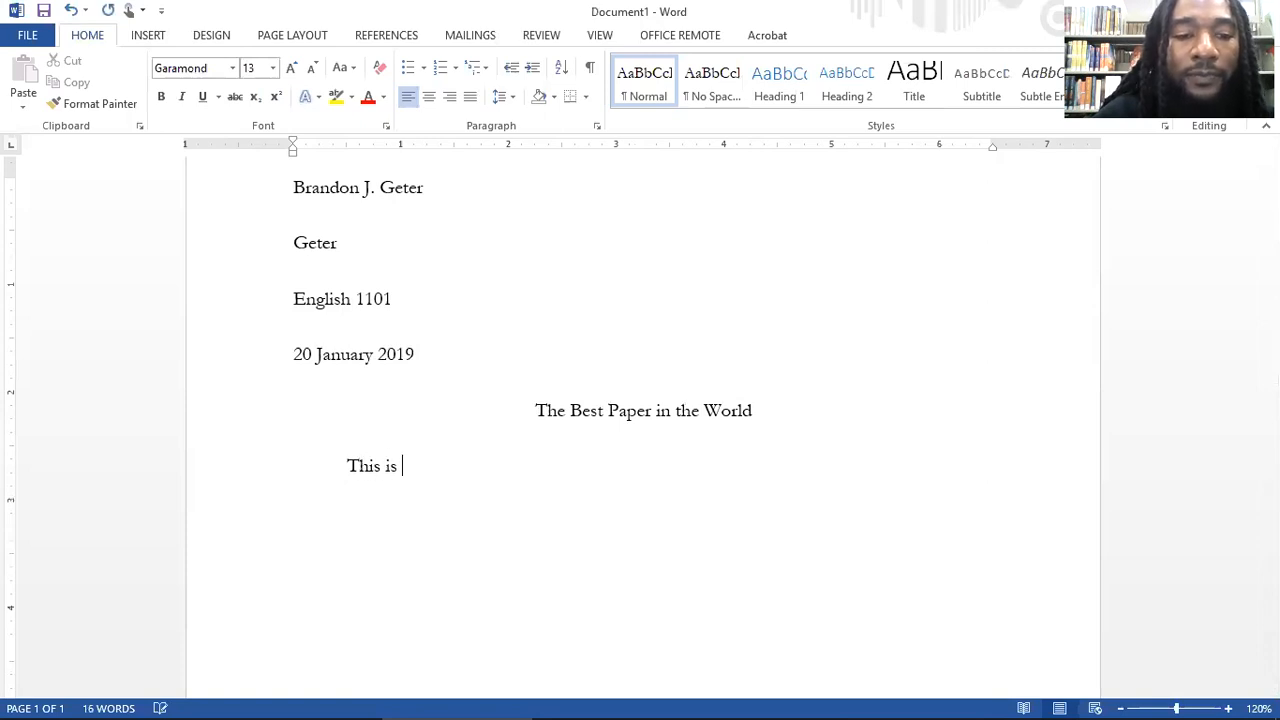
type("the best paper")
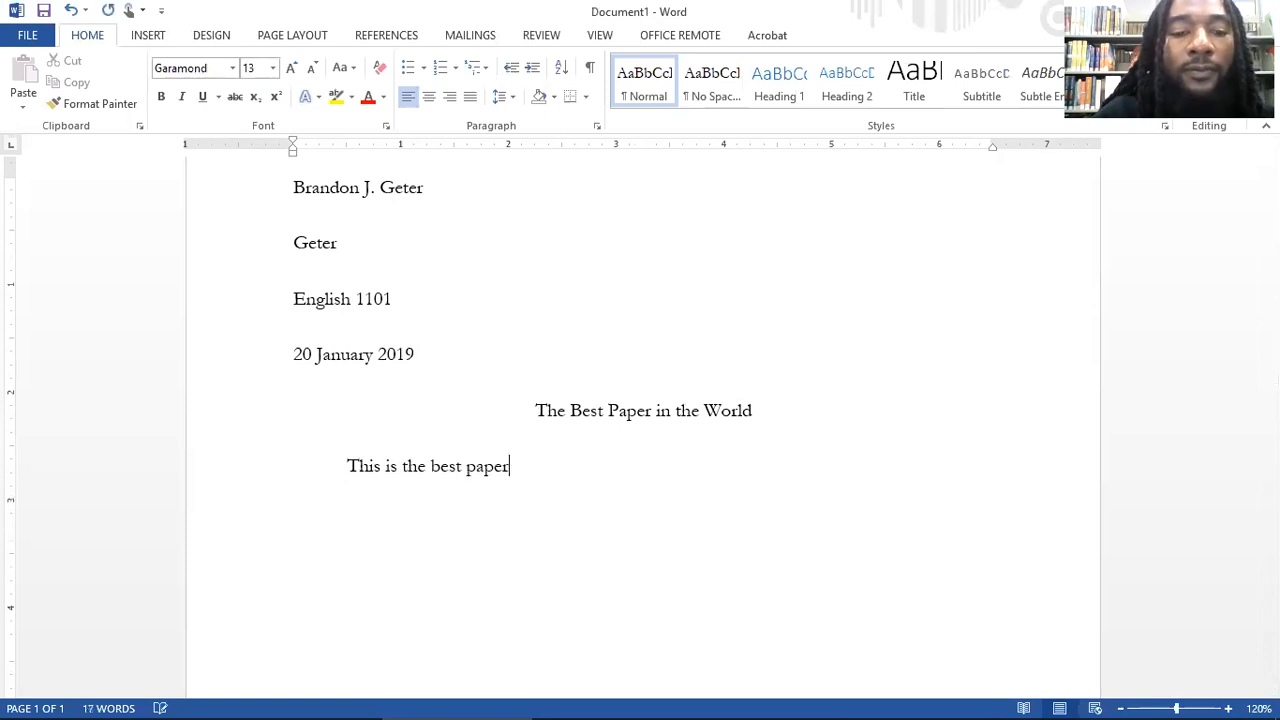
type(" the you will r")
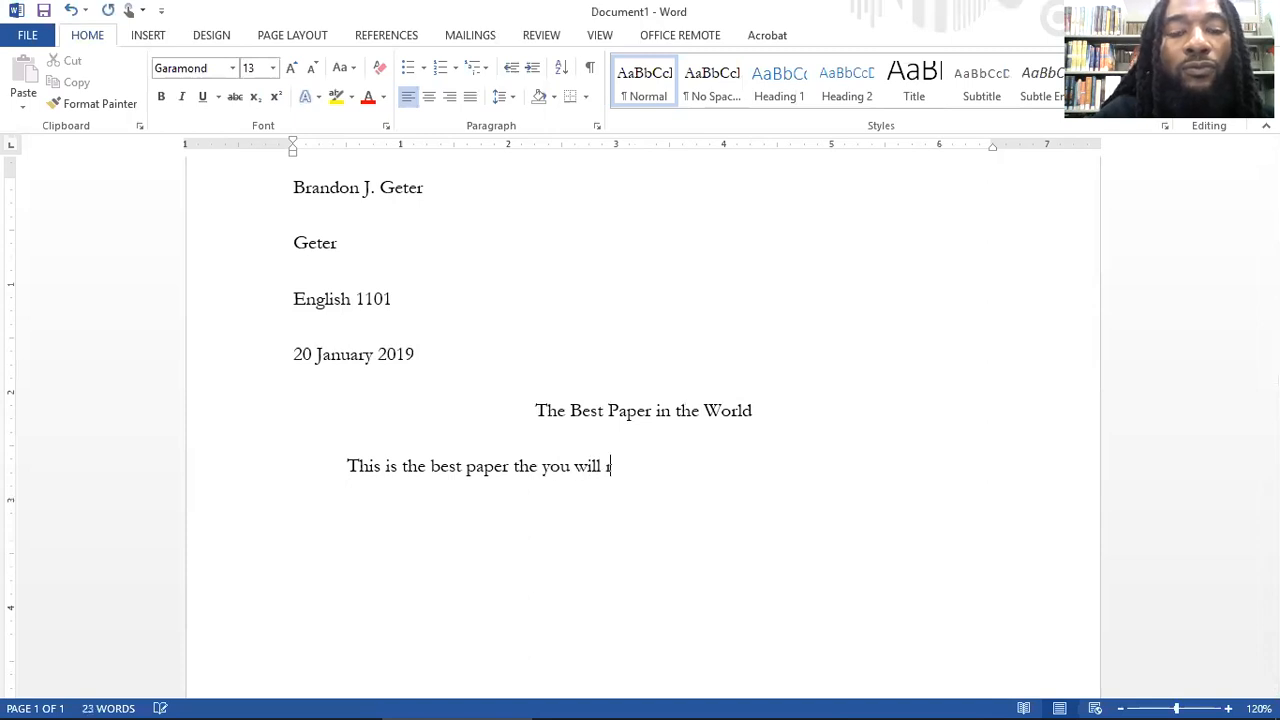
type("ead in your e")
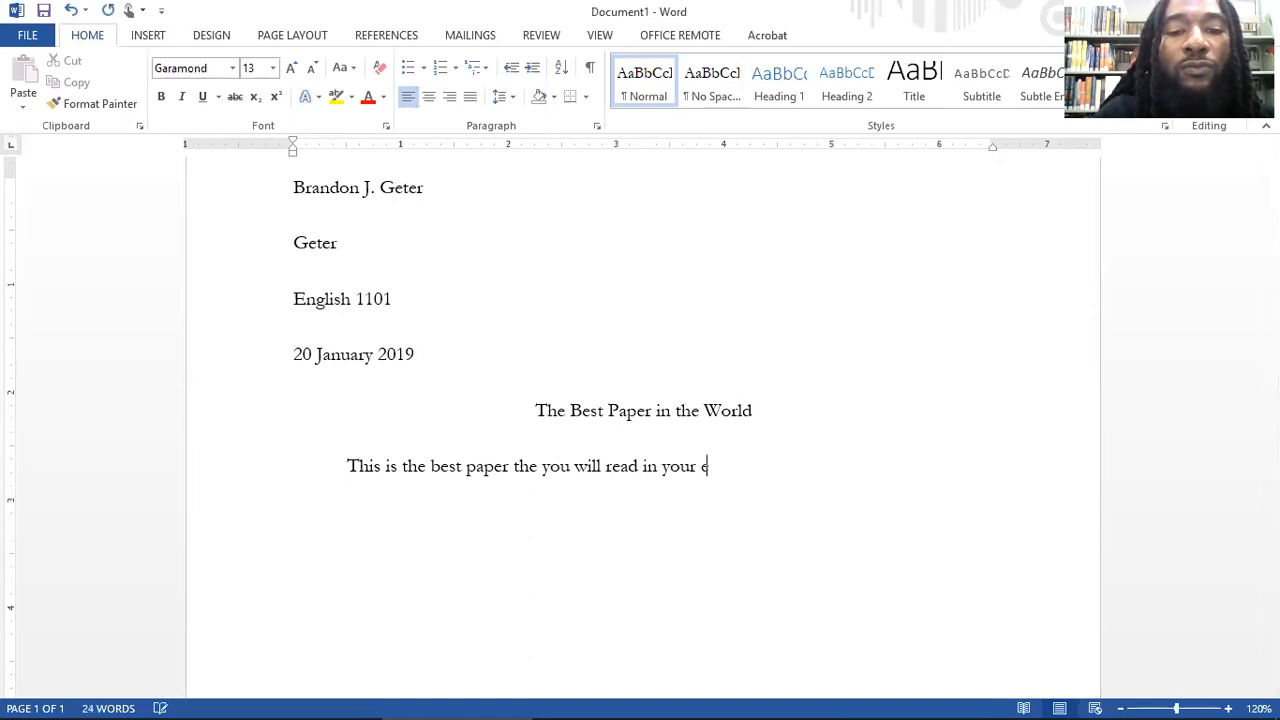
type("ntire life")
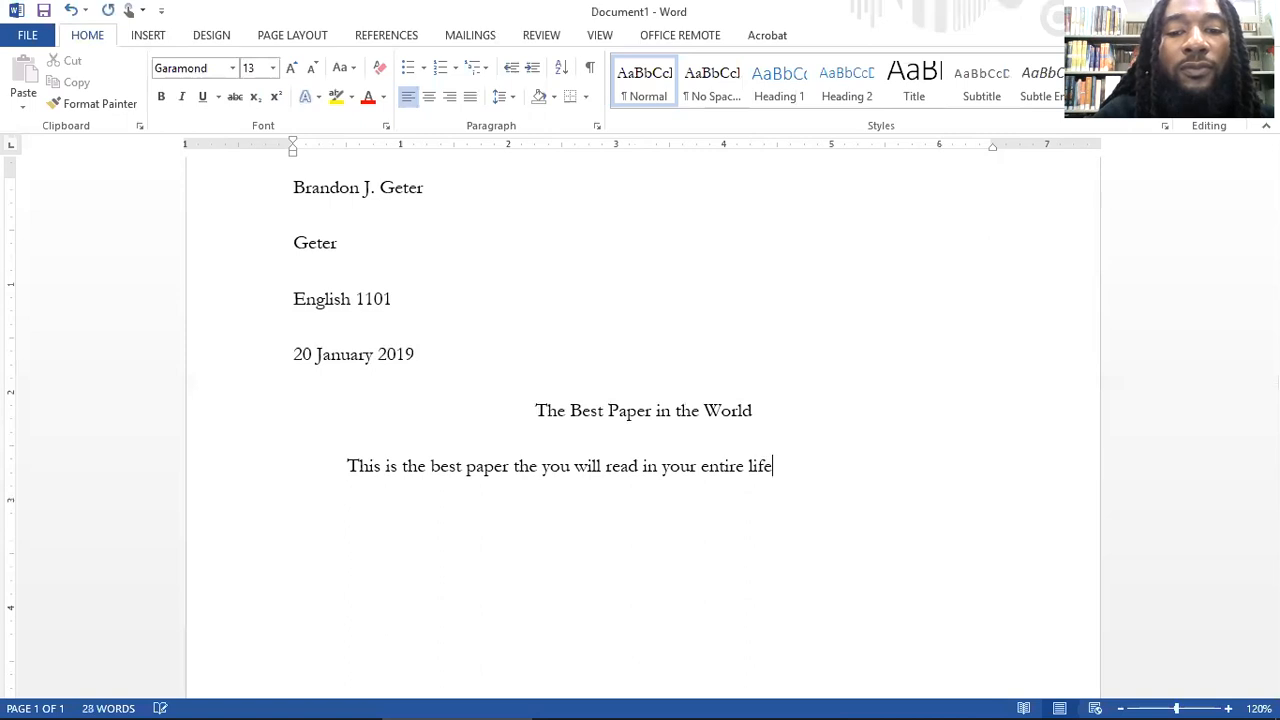
type("time.")
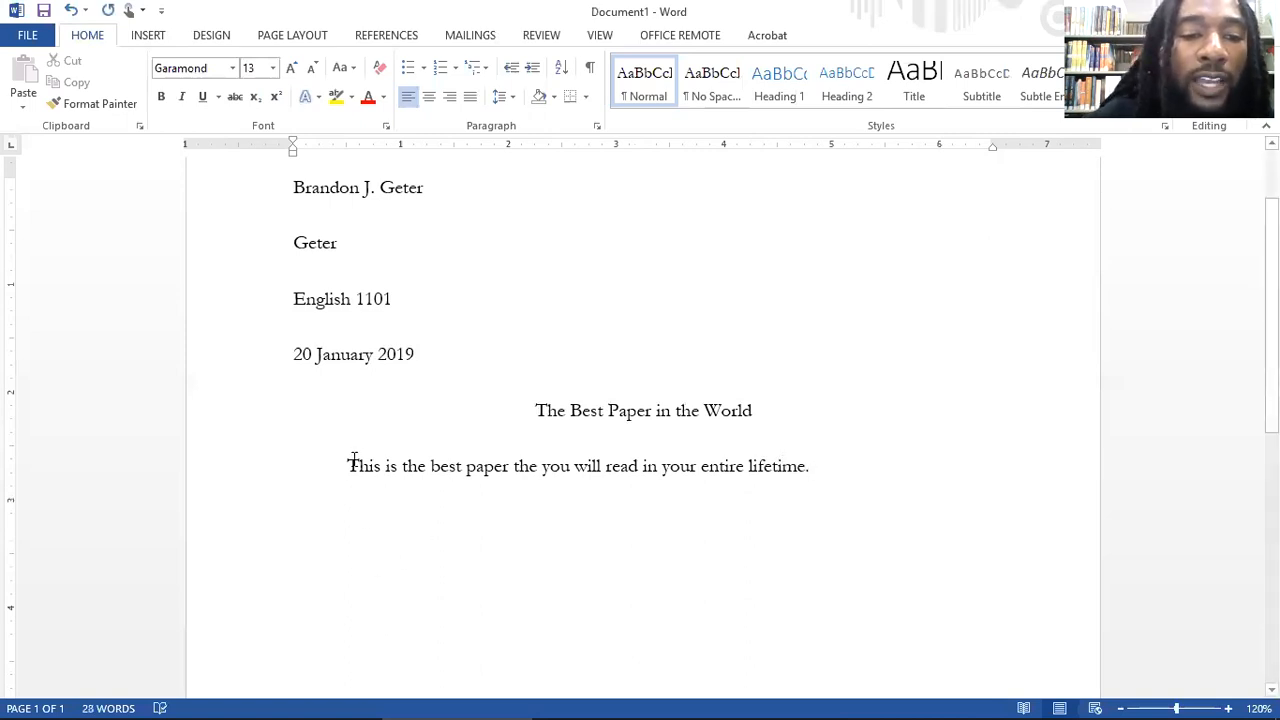
left_click_drag(348, 466, 930, 583)
key("ctrl+v")
key("ctrl+v")
key("ctrl+v")
key("ctrl+v")
key("ctrl+v")
key("ctrl+v")
key("ctrl+v")
key("ctrl+v")
key("ctrl+v")
key("ctrl+v")
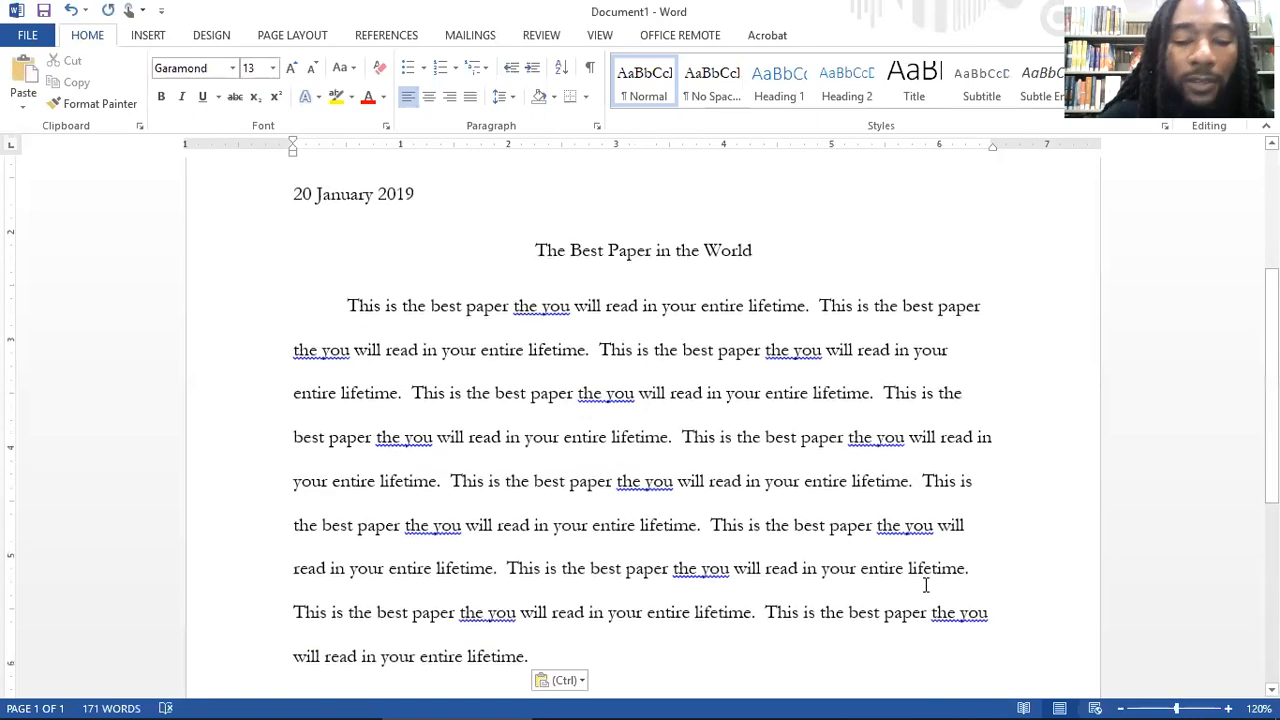
key("Return")
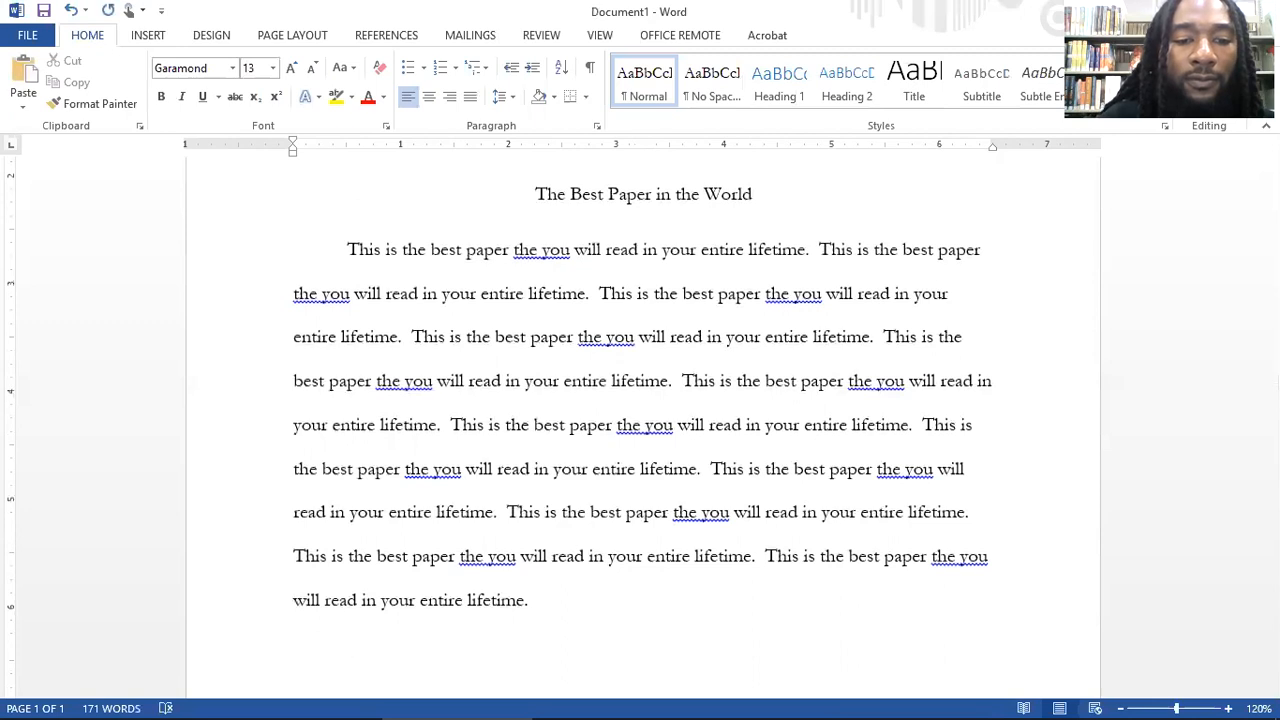
key("ctrl+z")
key("ctrl+z")
key("ctrl+z")
key("ctrl+z")
key("ctrl+z")
key("ctrl+z")
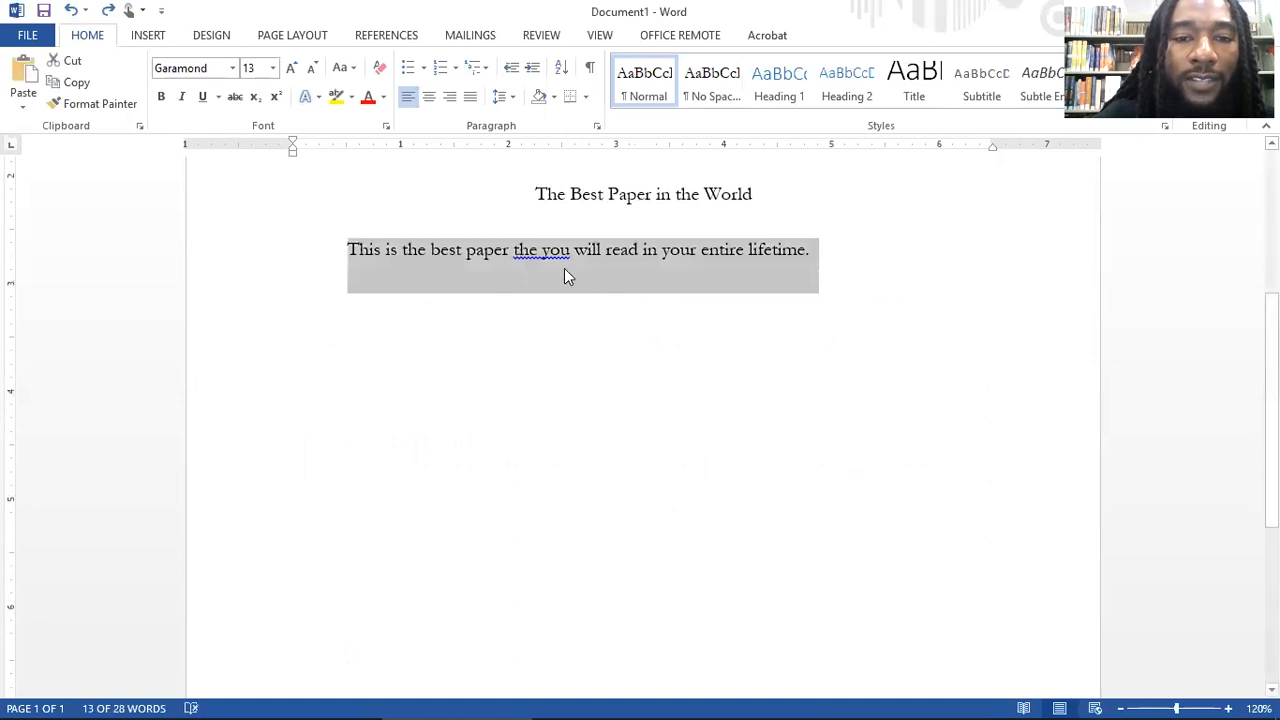
Step: Correct the word "the" before "you" to "that" in the body sentence
left_click(532, 253)
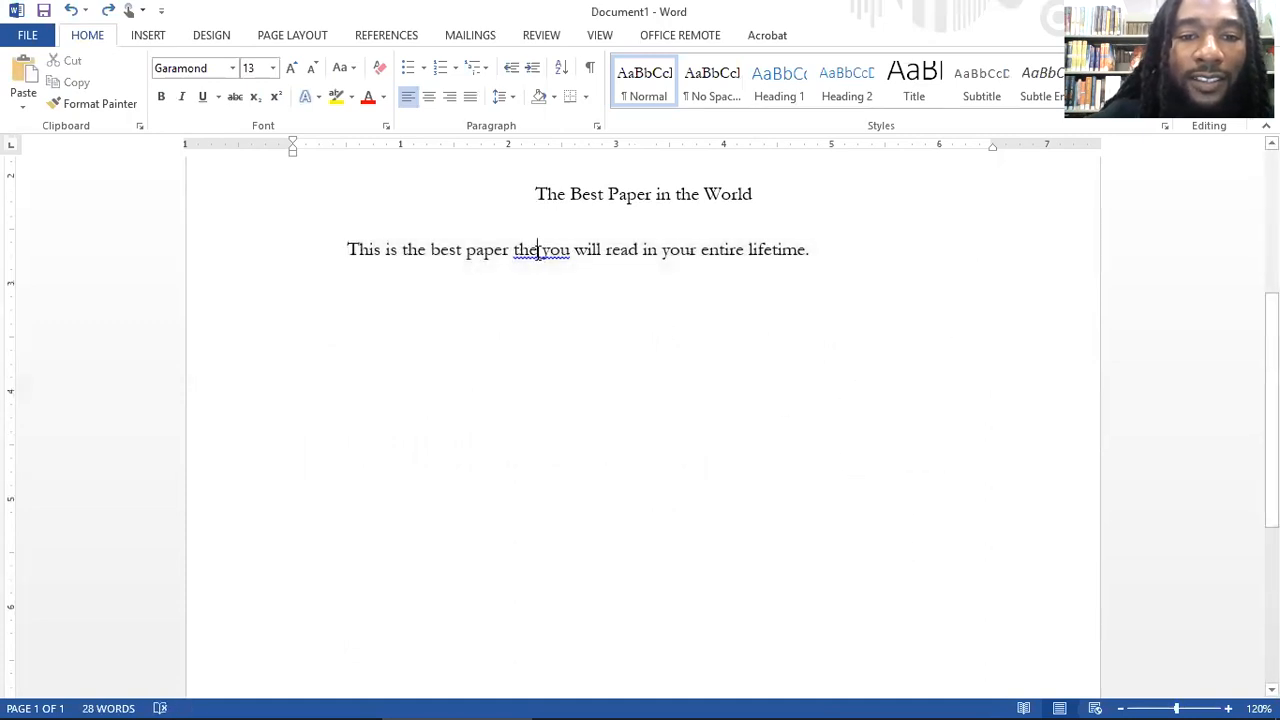
key("BackSpace")
type("at")
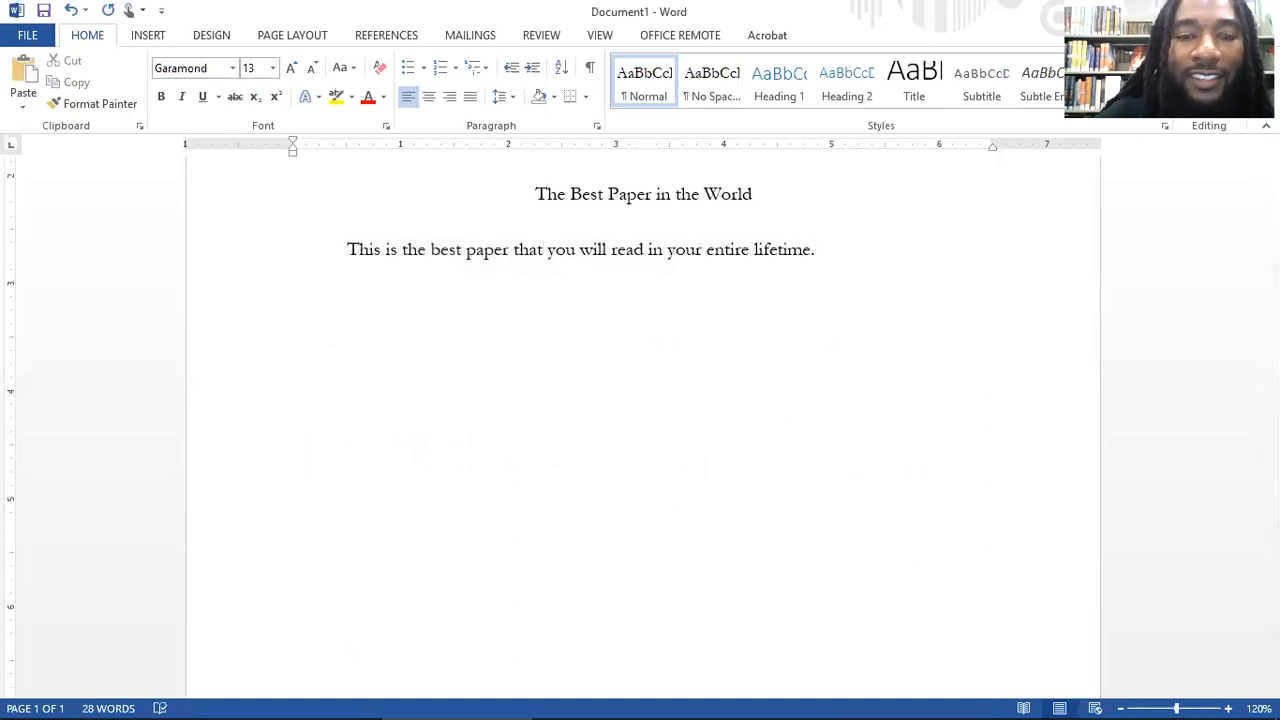
Step: Copy the corrected sentence and paste it repeatedly to build a full first body paragraph
left_click_drag(347, 249, 823, 261)
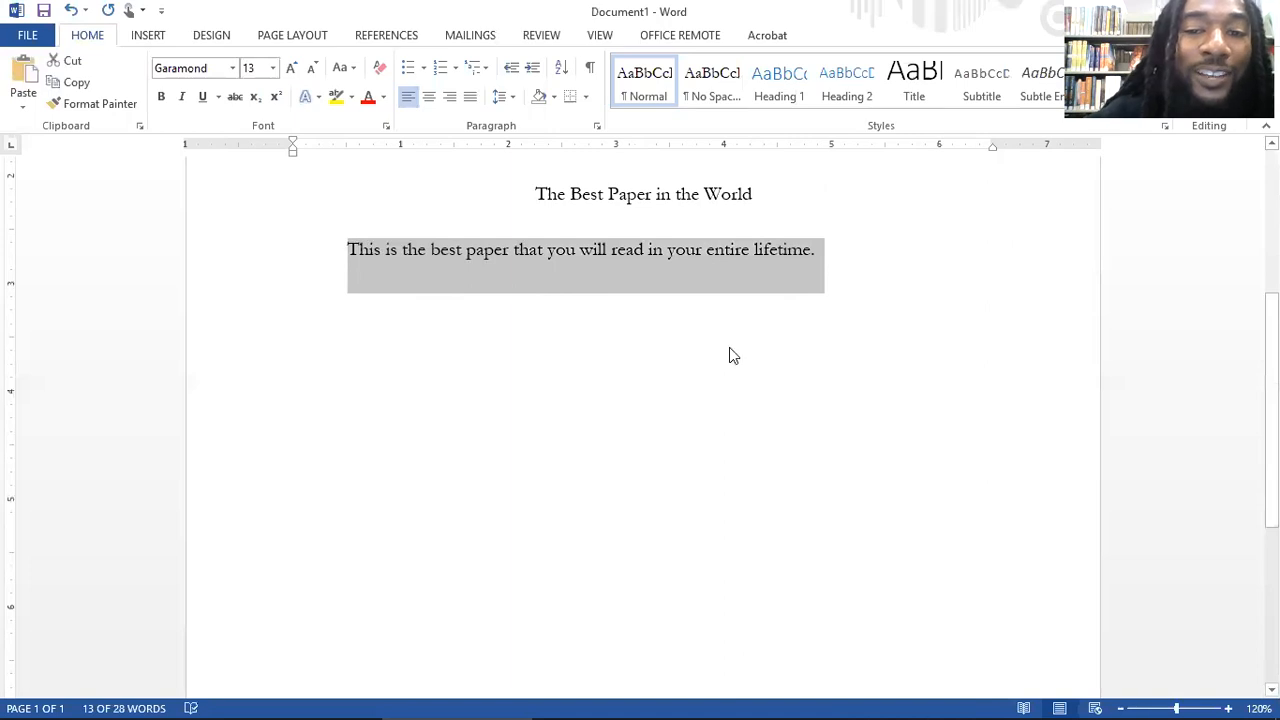
key("ctrl+c")
key("ctrl+v")
key("ctrl+v")
key("ctrl+v")
key("ctrl+v")
key("ctrl+v")
key("ctrl+v")
key("ctrl+v")
key("ctrl+v")
key("ctrl+v")
key("ctrl+v")
key("ctrl+v")
key("ctrl+v")
key("ctrl+v")
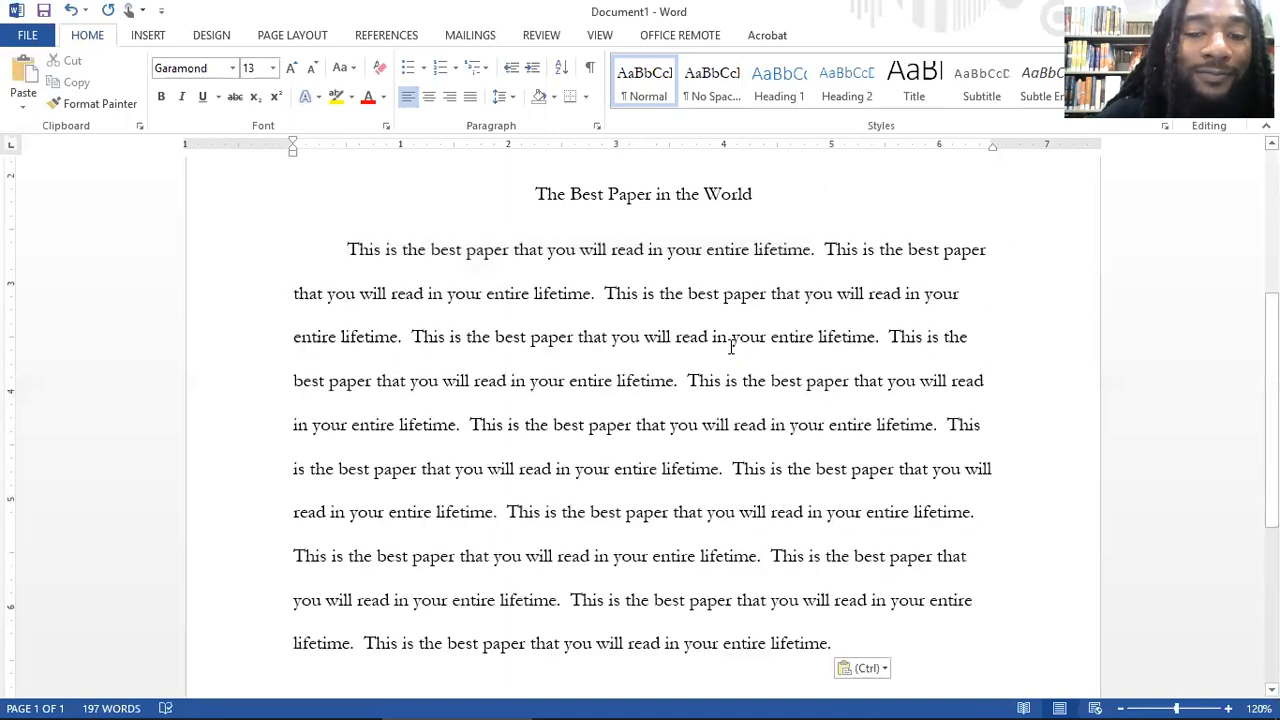
Step: Add an indented second paragraph filled with repeated copies of the copied sentence, running onto page 2
key("Return")
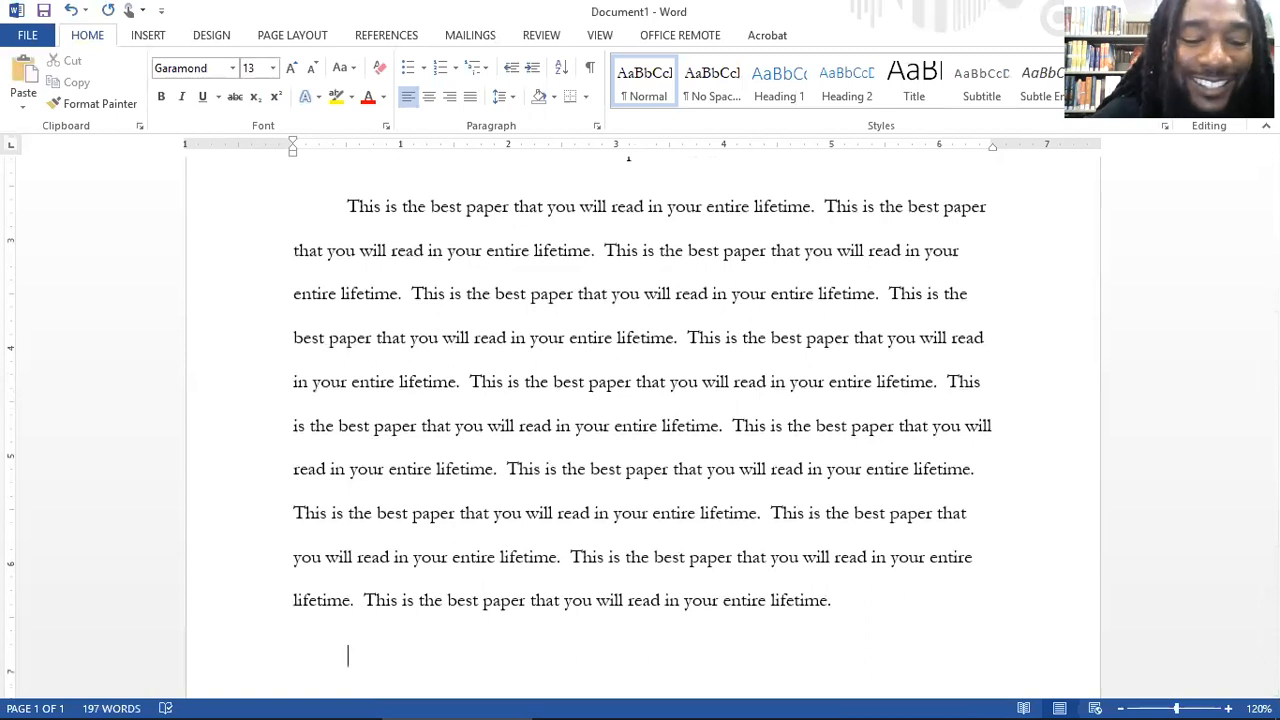
key("ctrl+v")
key("ctrl+v")
key("ctrl+v")
key("ctrl+v")
key("ctrl+v")
key("ctrl+v")
key("ctrl+v")
key("ctrl+v")
key("ctrl+v")
key("ctrl+v")
key("ctrl+v")
key("ctrl+v")
key("ctrl+v")
key("ctrl+v")
key("ctrl+v")
key("ctrl+v")
key("ctrl+v")
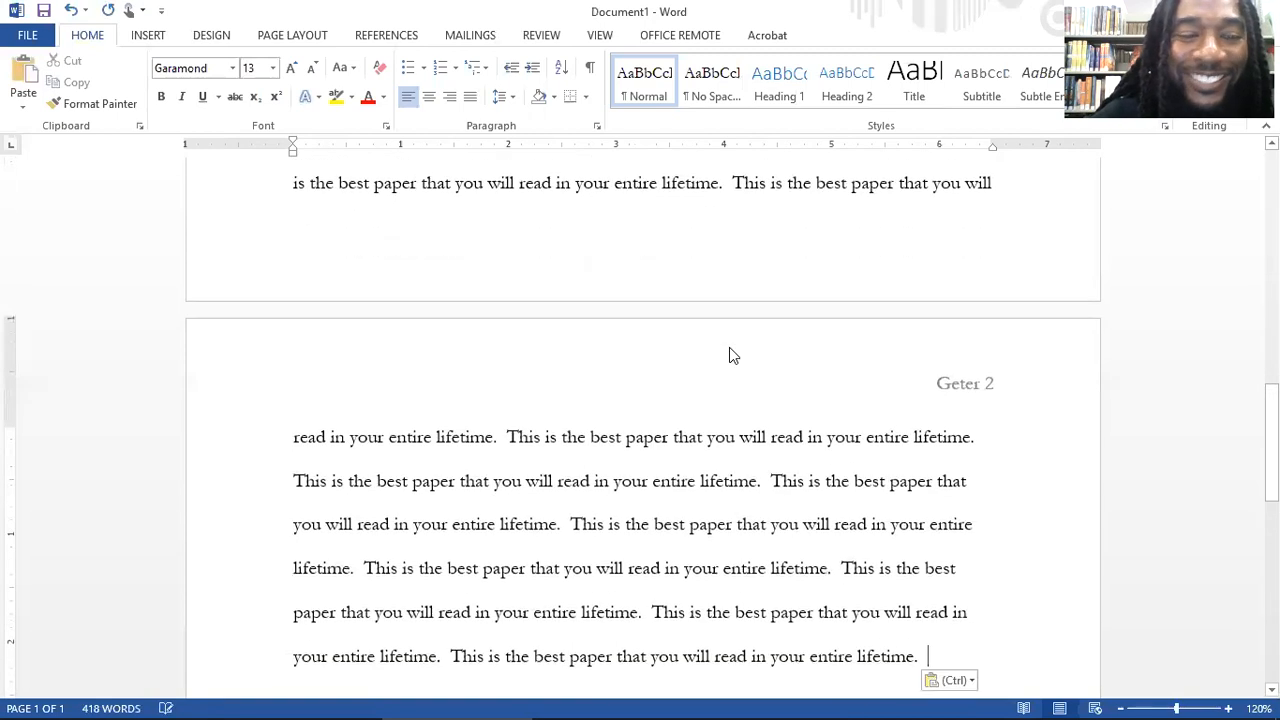
Step: Add an indented third paragraph on page 2 made of repeated copies of the same sentence
key("Return")
key("ctrl+v")
key("ctrl+v")
key("ctrl+v")
key("ctrl+v")
key("ctrl+v")
key("ctrl+v")
key("ctrl+v")
key("ctrl+v")
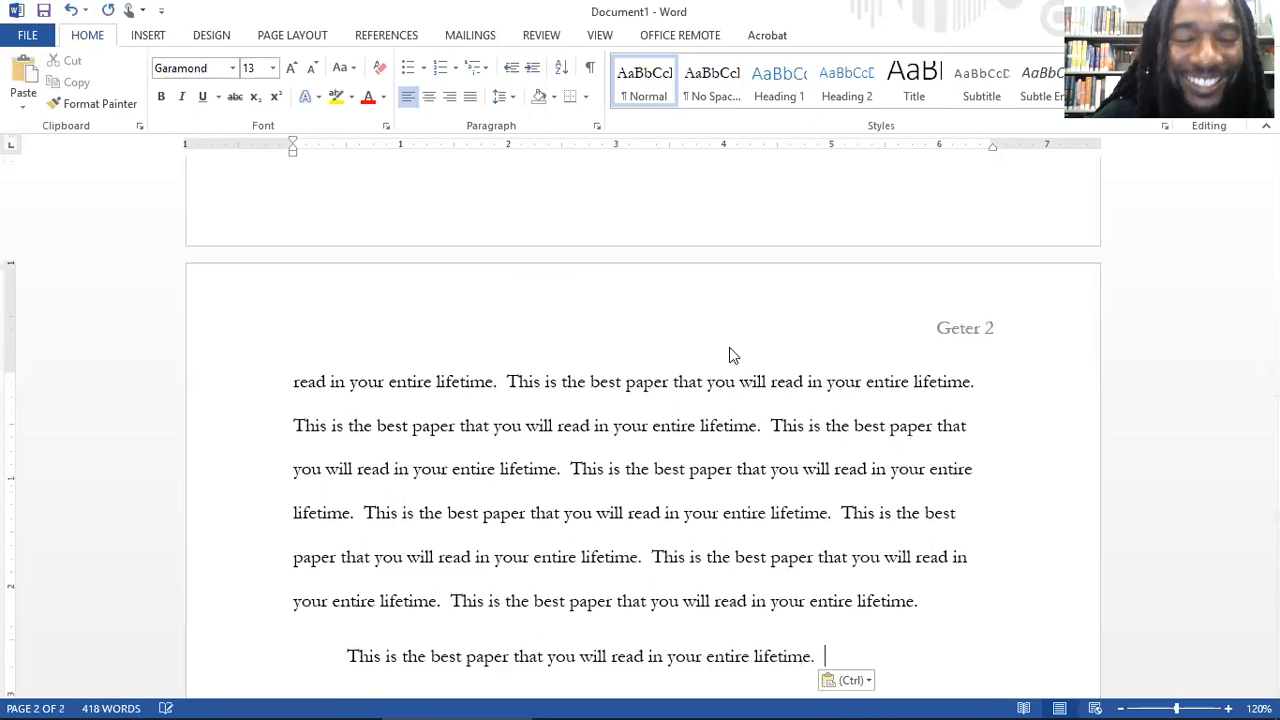
Step: Add an indented fourth paragraph below the third, pasting the copied sentence repeatedly
key("Return")
key("Tab")
key("ctrl+v")
key("ctrl+v")
key("ctrl+v")
key("ctrl+v")
key("ctrl+v")
key("ctrl+v")
key("ctrl+v")
key("ctrl+v")
key("ctrl+v")
key("ctrl+v")
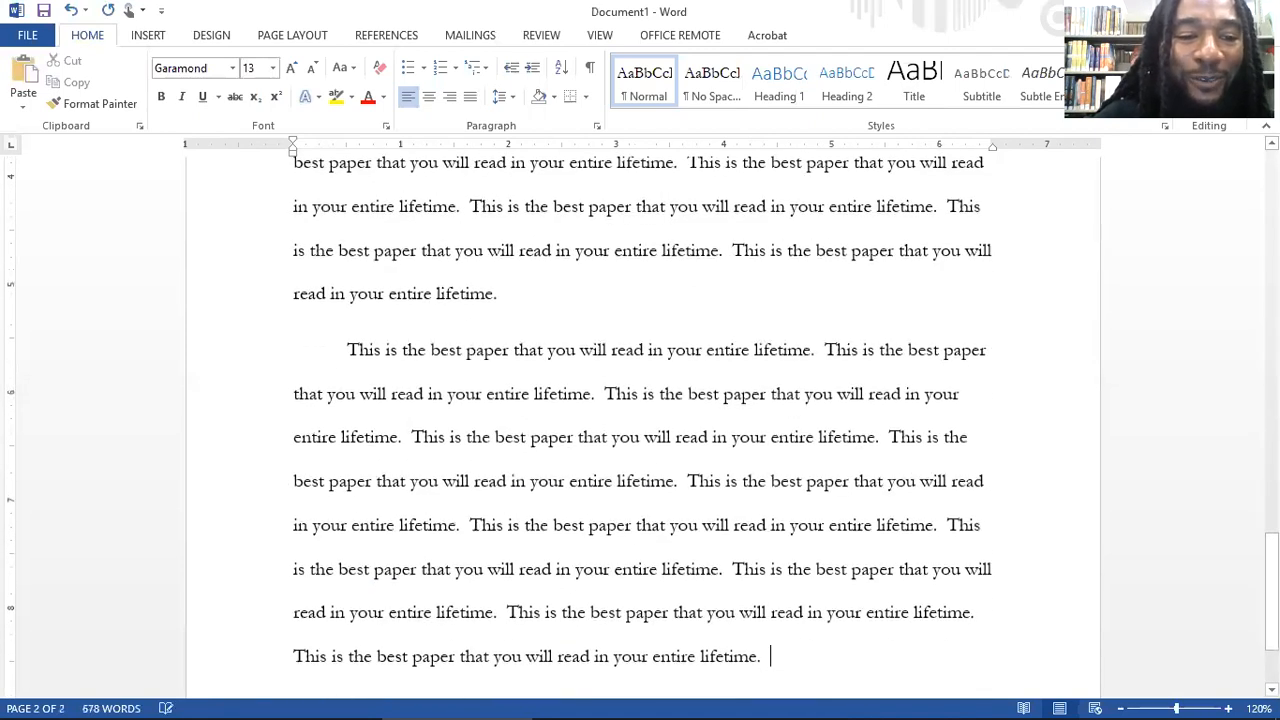
Step: Add an indented fifth paragraph on page 3 by pasting the copied sentence repeatedly
key("Return")
key("Tab")
key("ctrl+v")
key("ctrl+v")
key("ctrl+v")
key("ctrl+v")
key("ctrl+v")
key("ctrl+v")
key("ctrl+v")
key("ctrl+v")
key("ctrl+v")
key("ctrl+v")
key("ctrl+v")
key("ctrl+v")
key("ctrl+v")
key("ctrl+v")
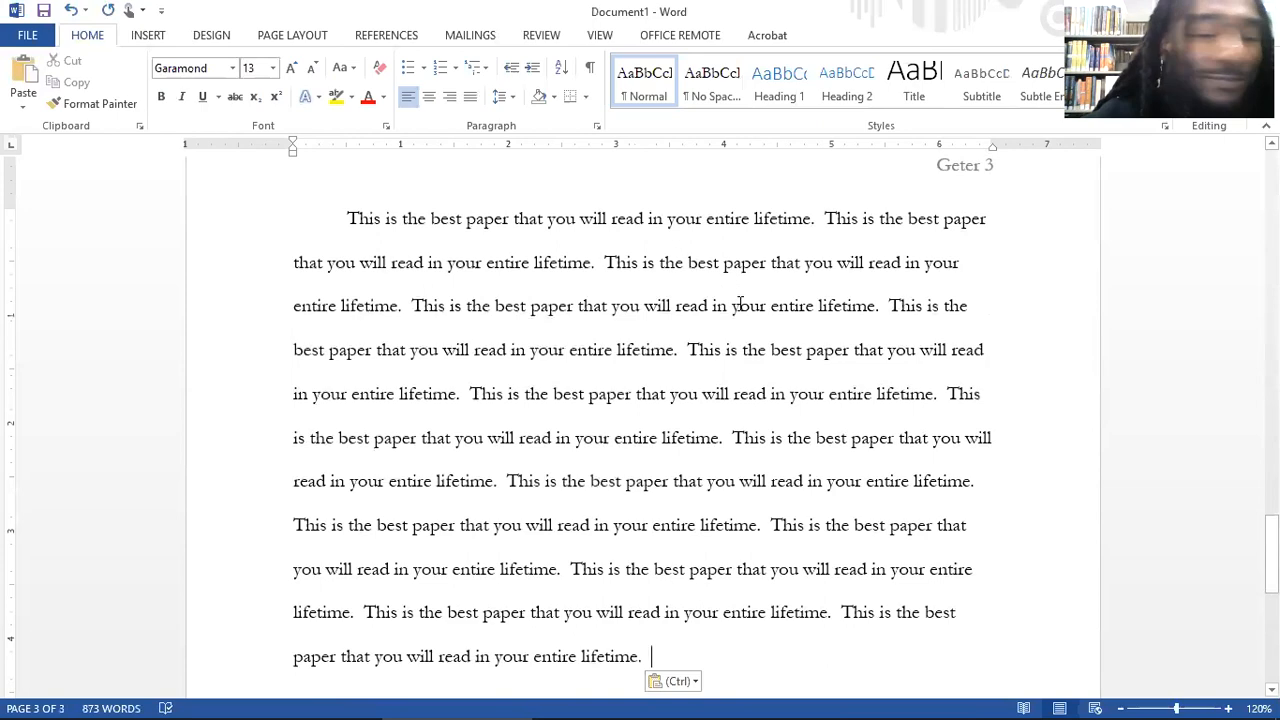
Step: Review the heading block, title, body paragraphs and the page-number header on each page of the paper
scroll(740, 305, "up", 10)
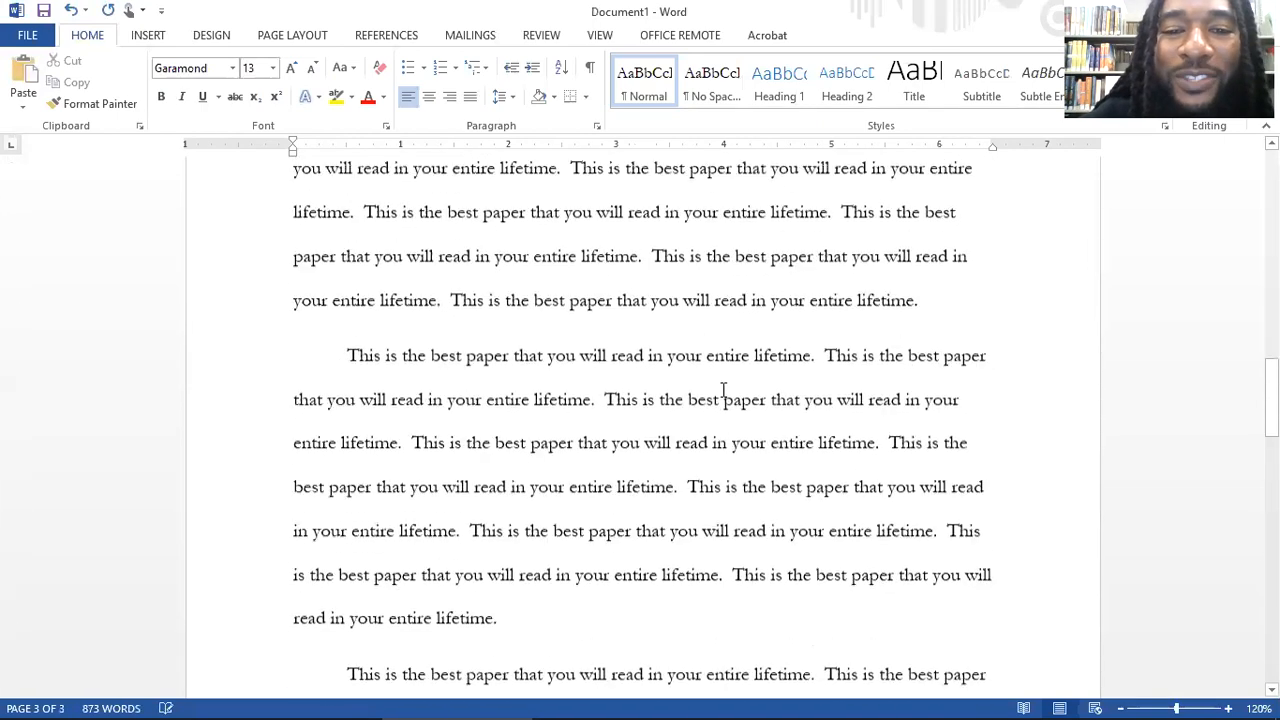
scroll(716, 400, "down", 3)
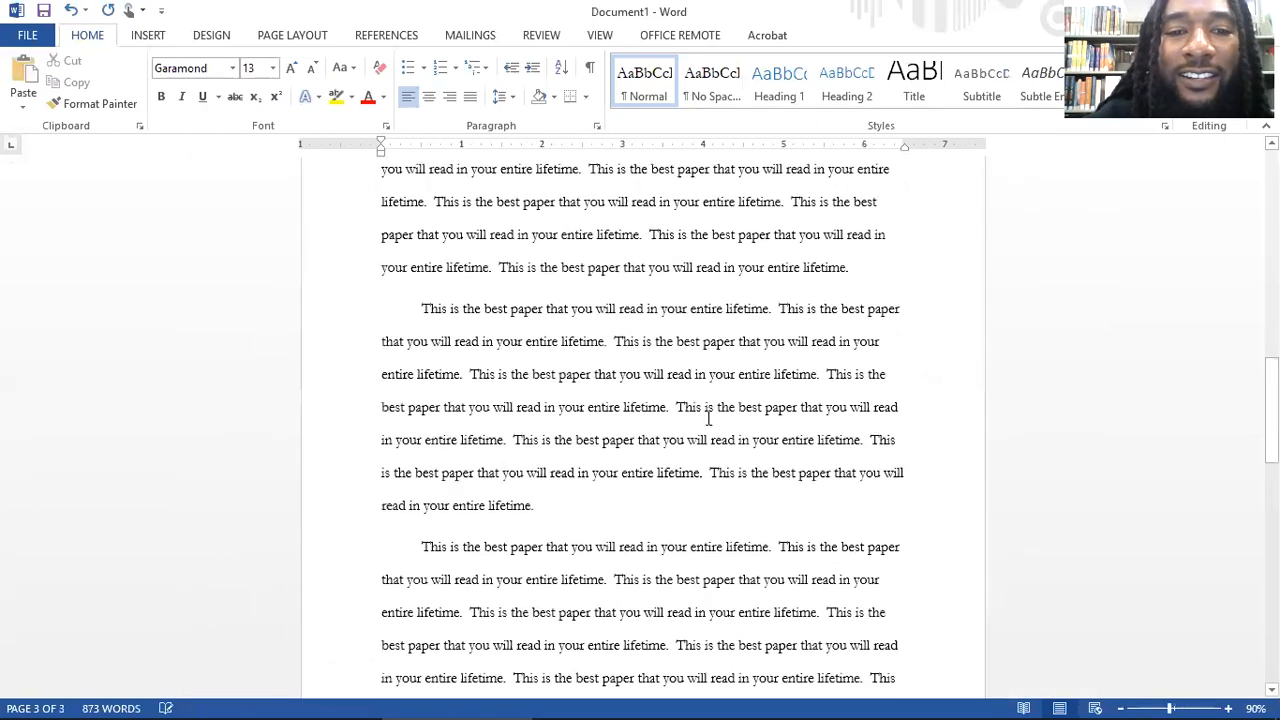
scroll(708, 418, "up", 15)
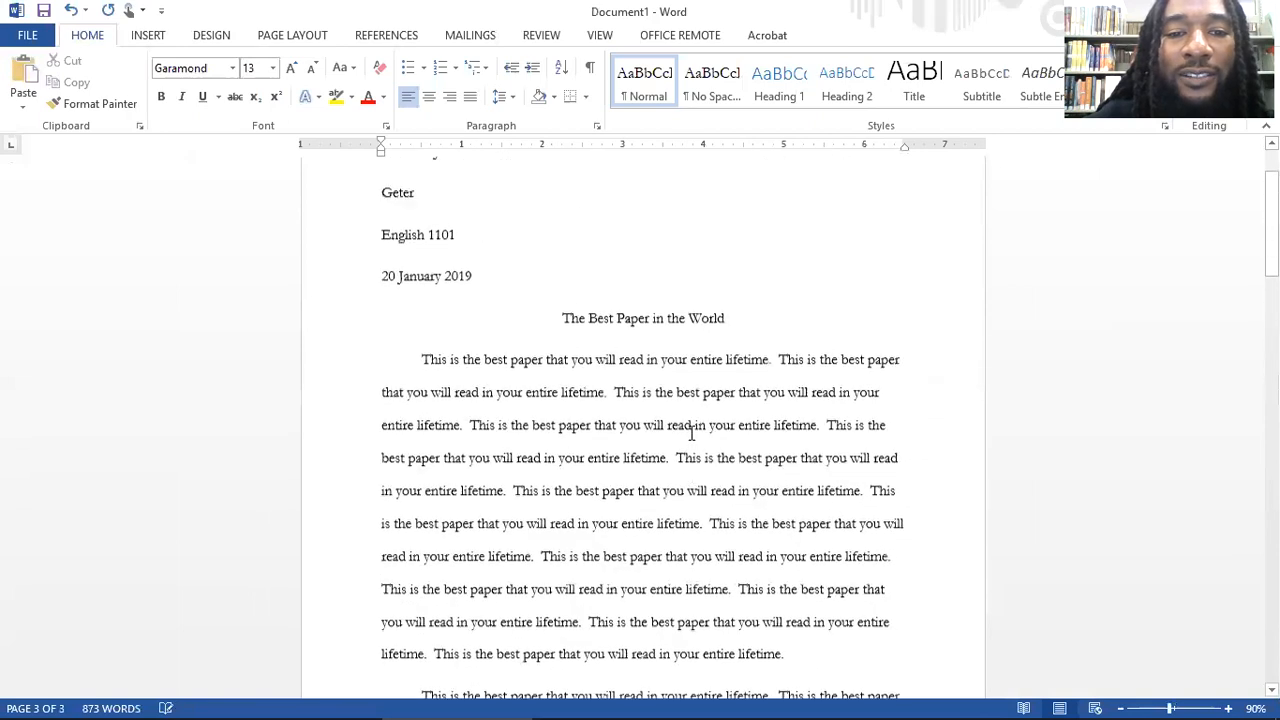
scroll(692, 420, "up", 2)
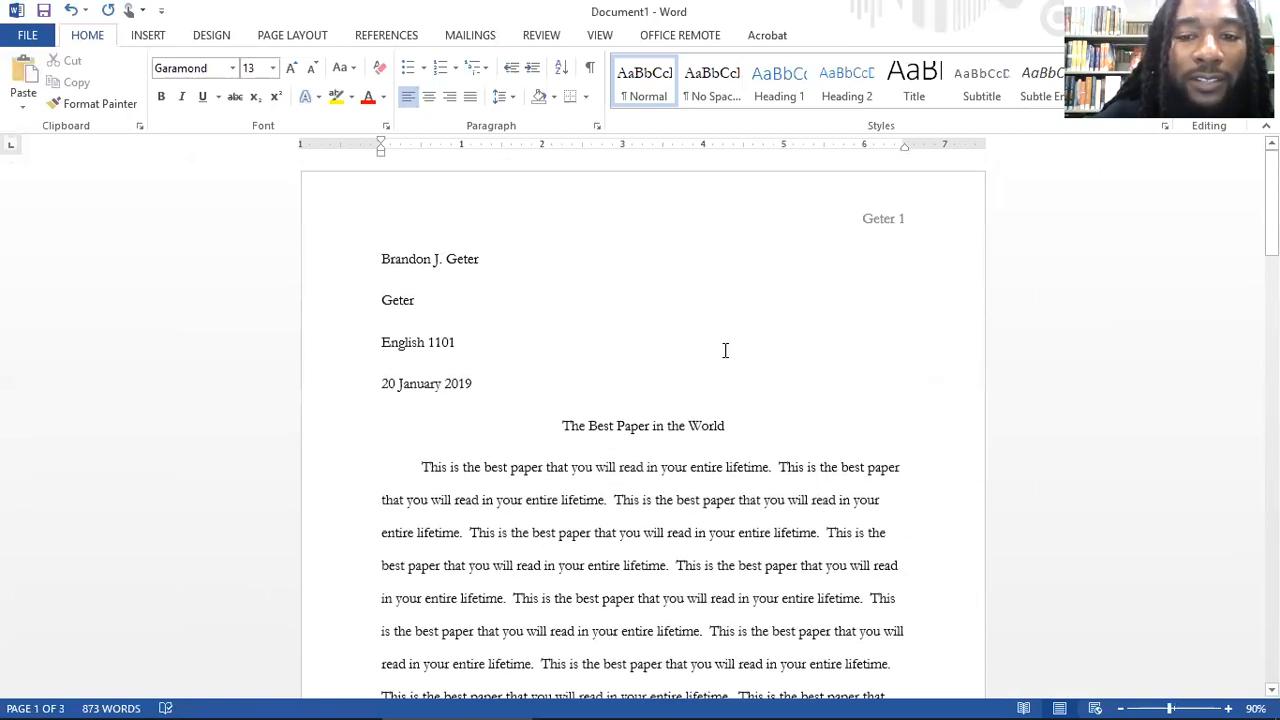
scroll(700, 362, "down", 1)
scroll(860, 250, "up", 1)
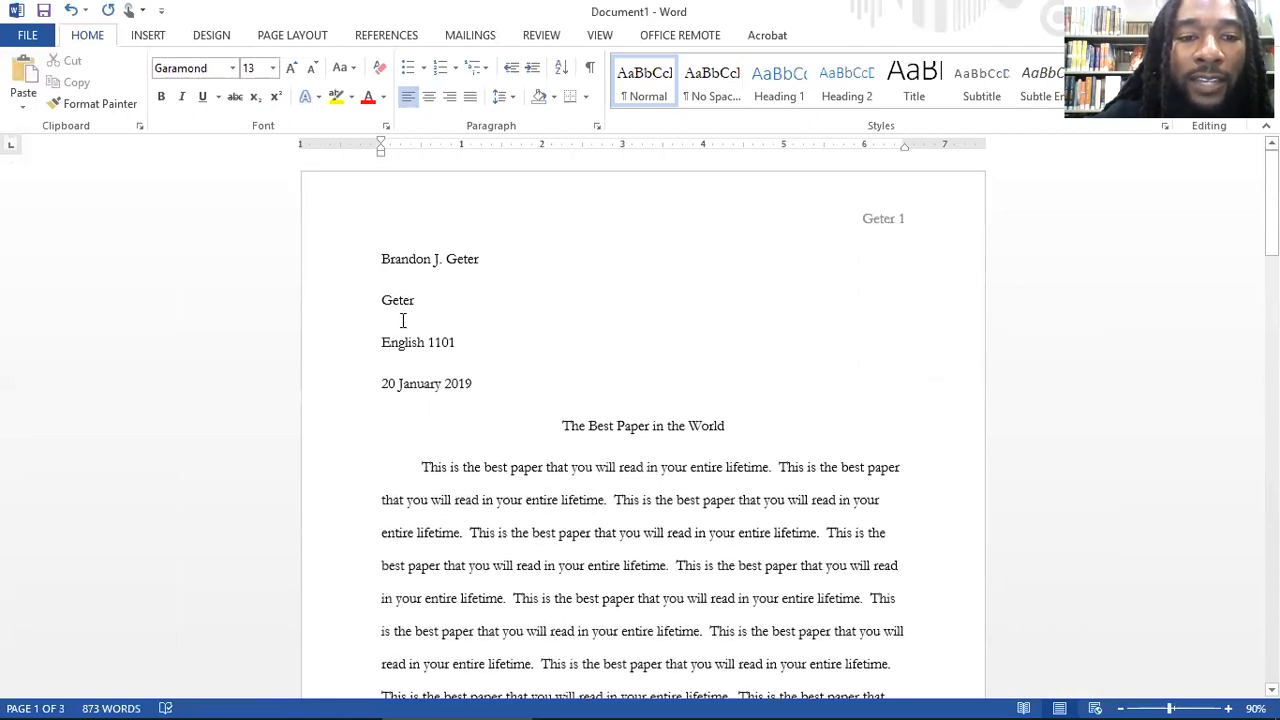
scroll(546, 420, "down", 1)
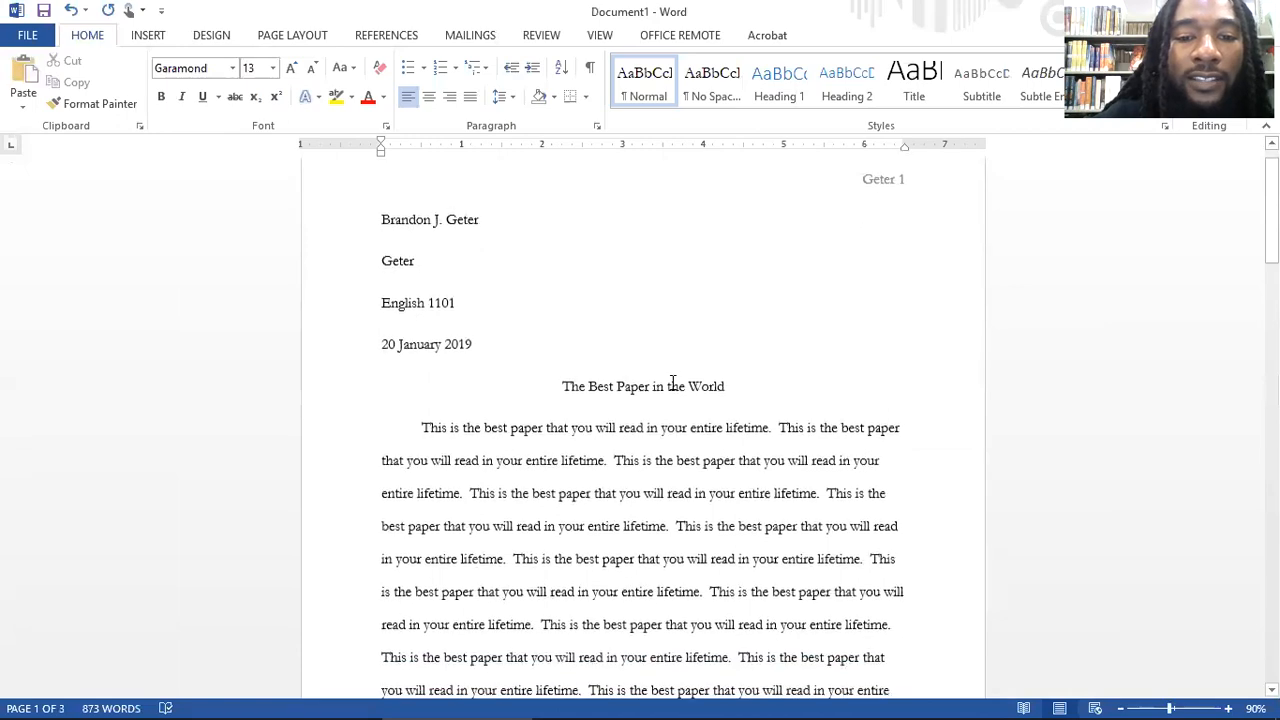
scroll(472, 432, "down", 8)
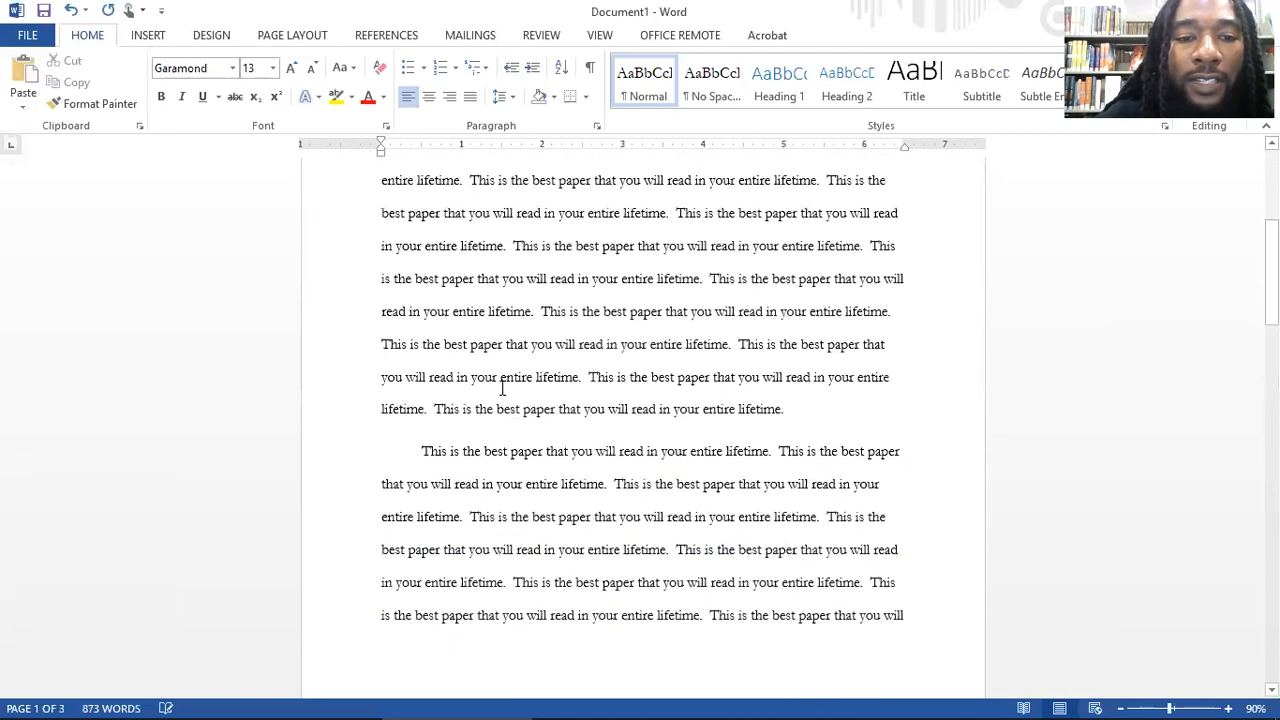
scroll(557, 434, "down", 15)
scroll(845, 318, "up", 2)
scroll(845, 318, "up", 1)
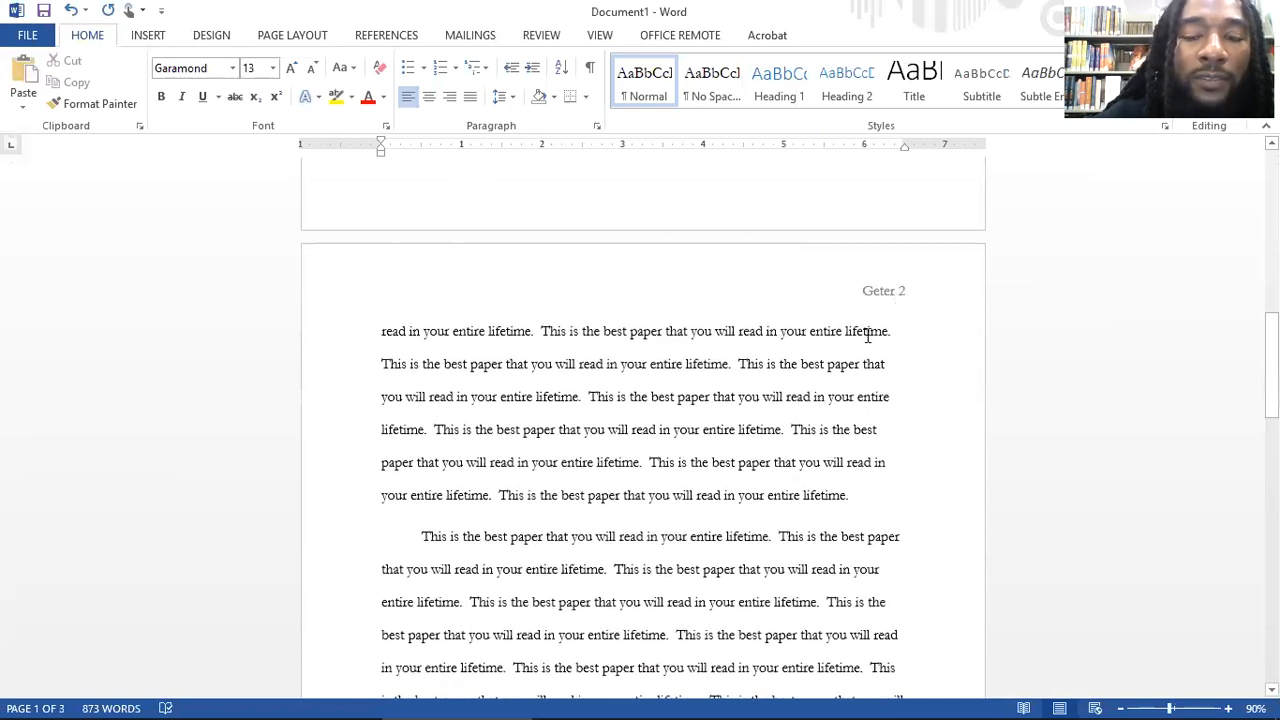
scroll(877, 330, "down", 10)
scroll(862, 460, "down", 5)
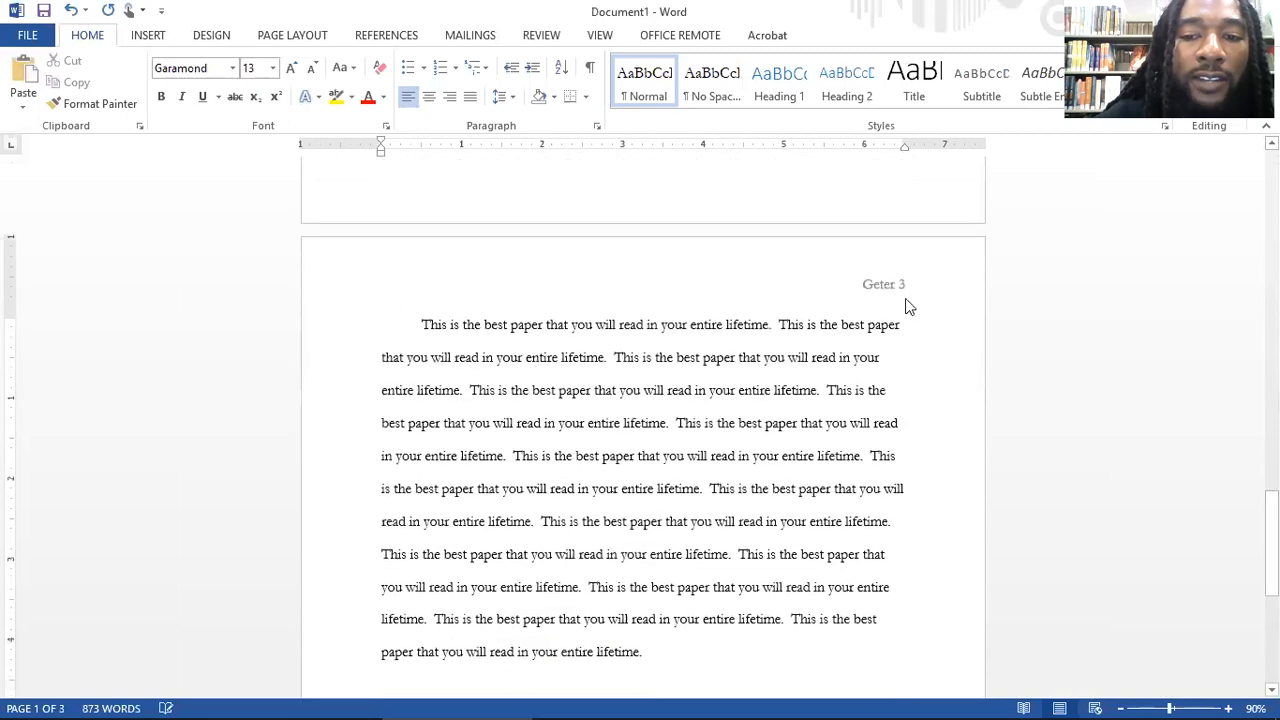
scroll(700, 400, "down", 3)
scroll(694, 380, "down", 4)
scroll(700, 390, "up", 2)
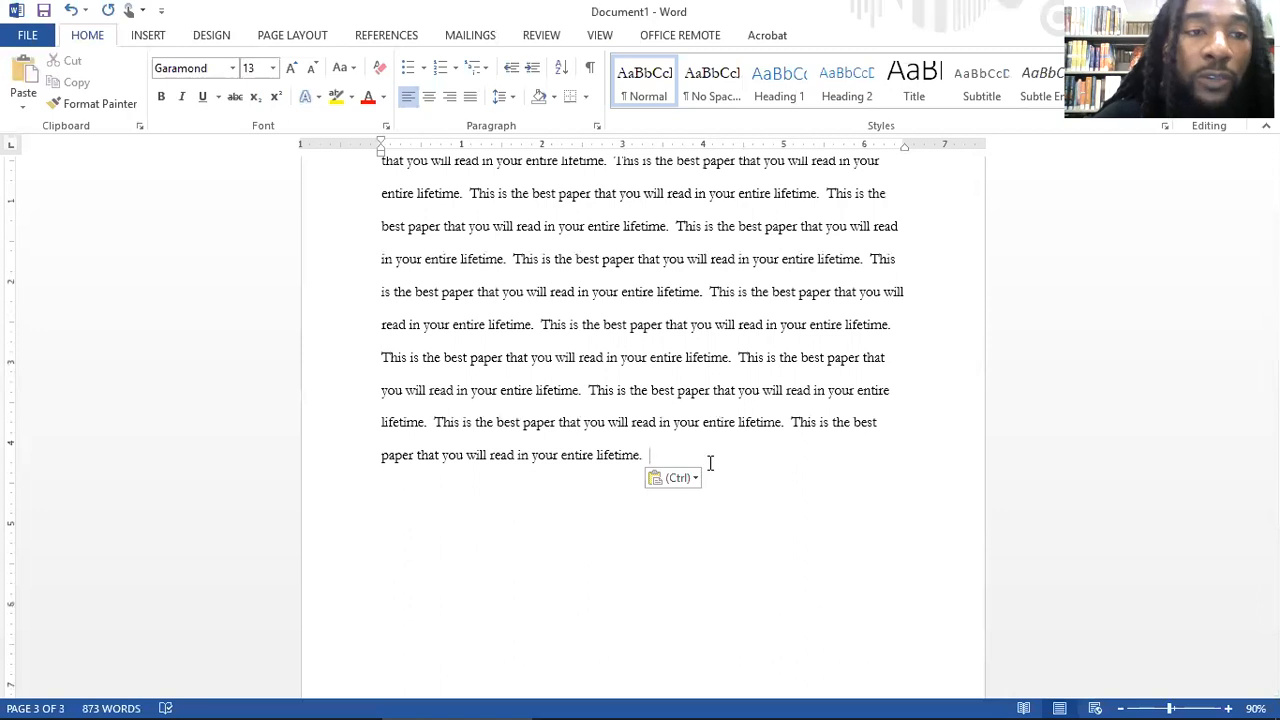
Step: Insert a page break after the last body paragraph and go to the new blank page
left_click(153, 38)
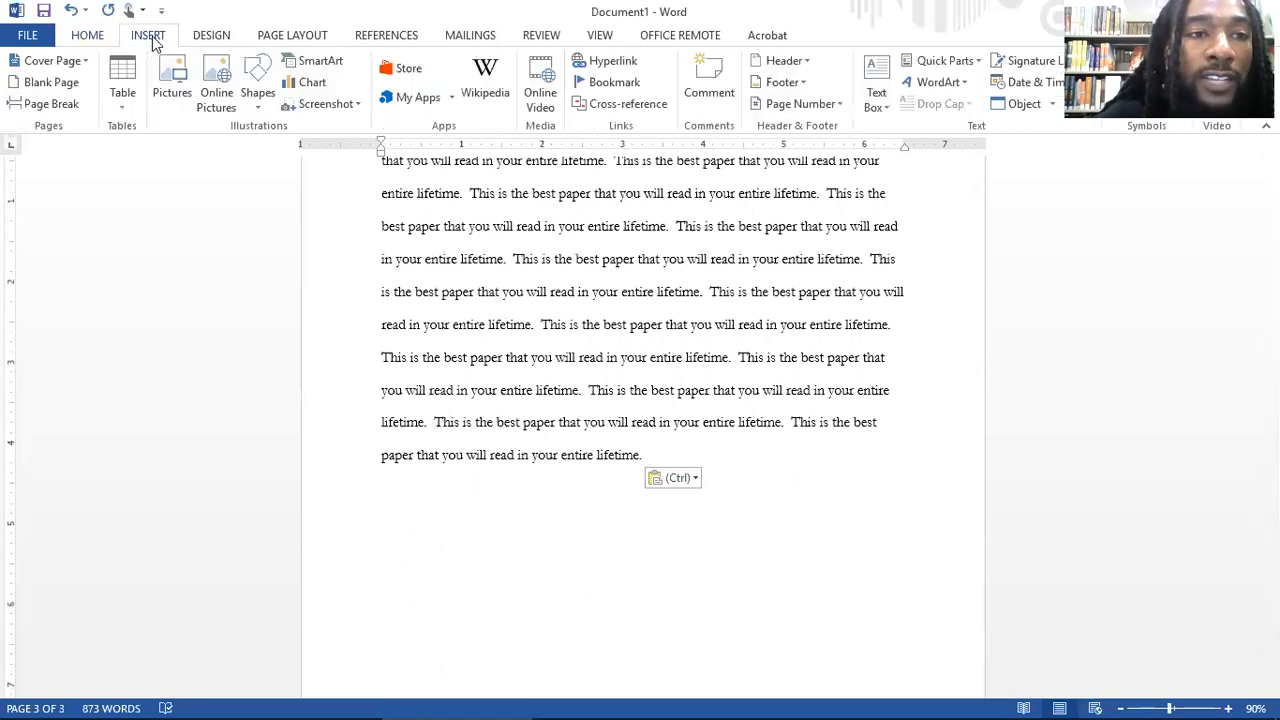
left_click(68, 108)
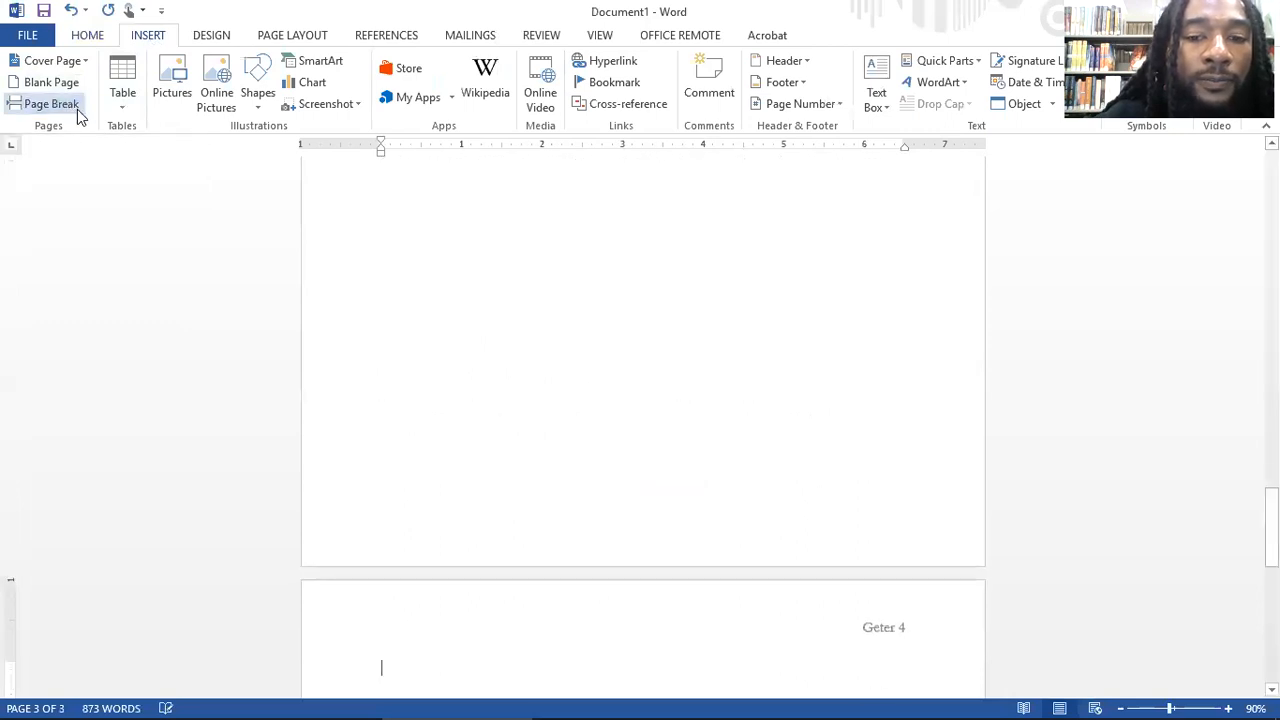
scroll(658, 375, "up", 2)
scroll(658, 375, "down", 5)
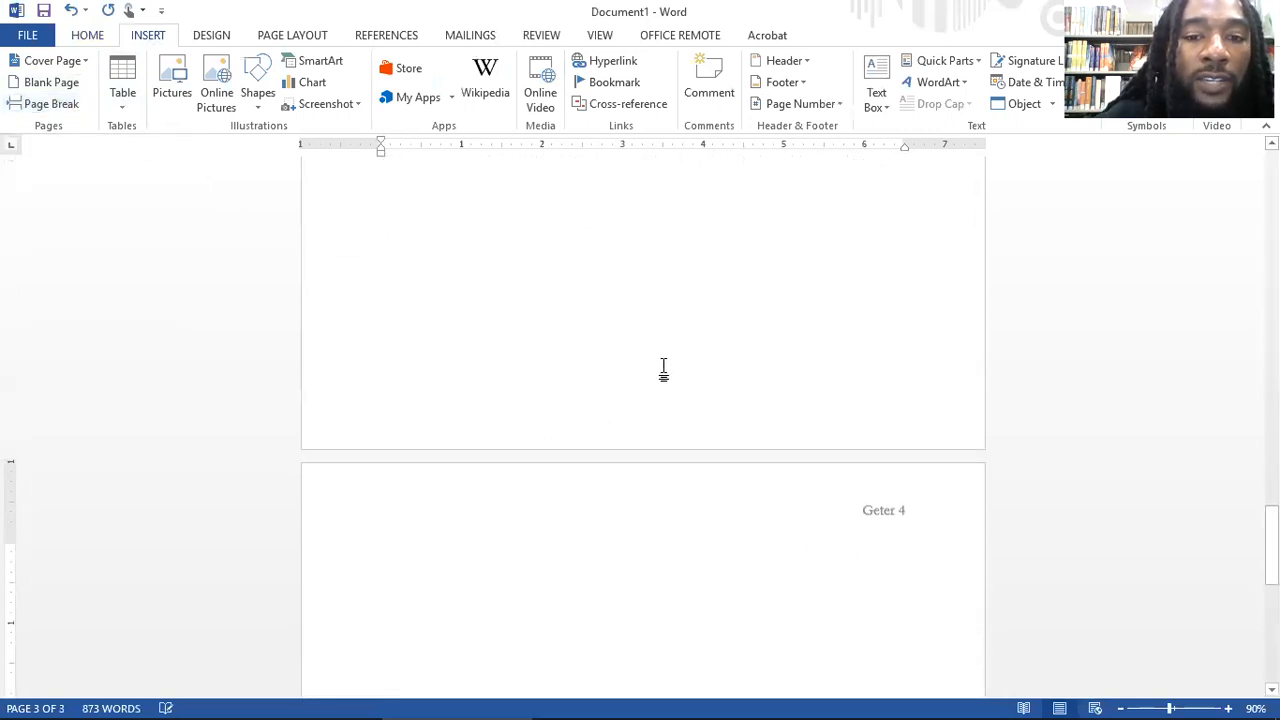
scroll(615, 446, "down", 2)
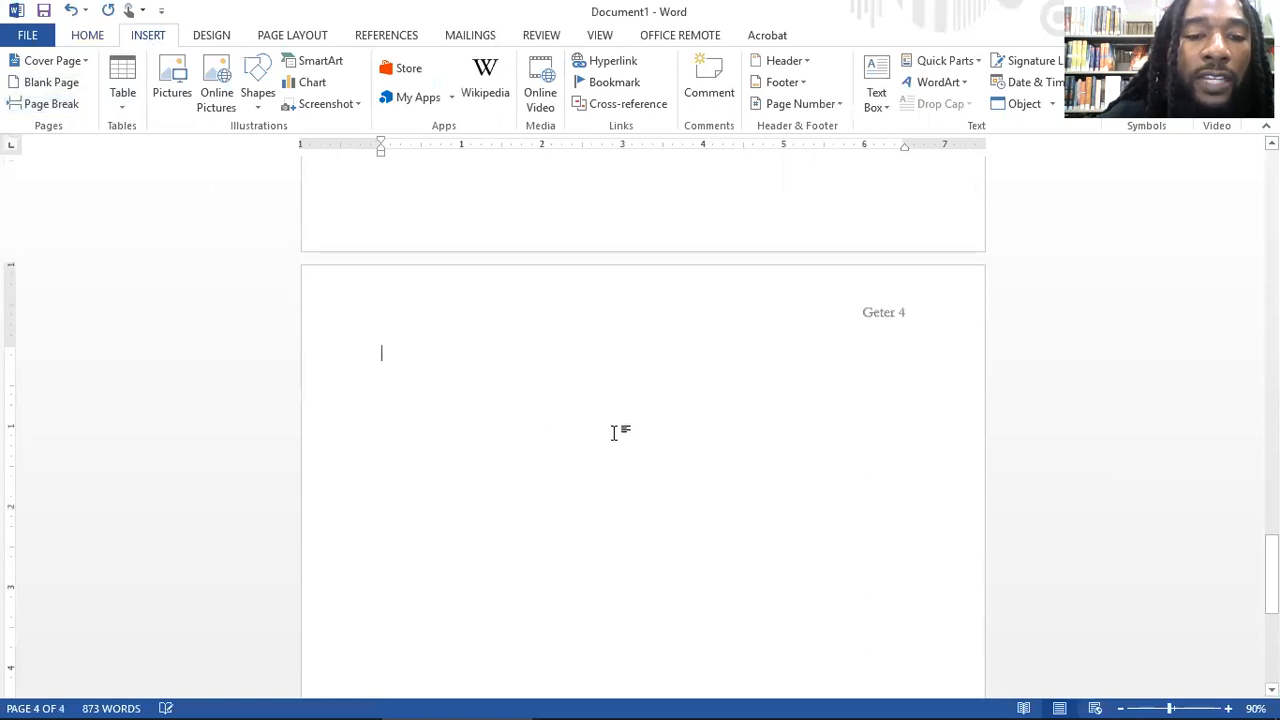
Step: Add the centered title "Works Cited" on the first line of the new blank page 4
key("ctrl+e")
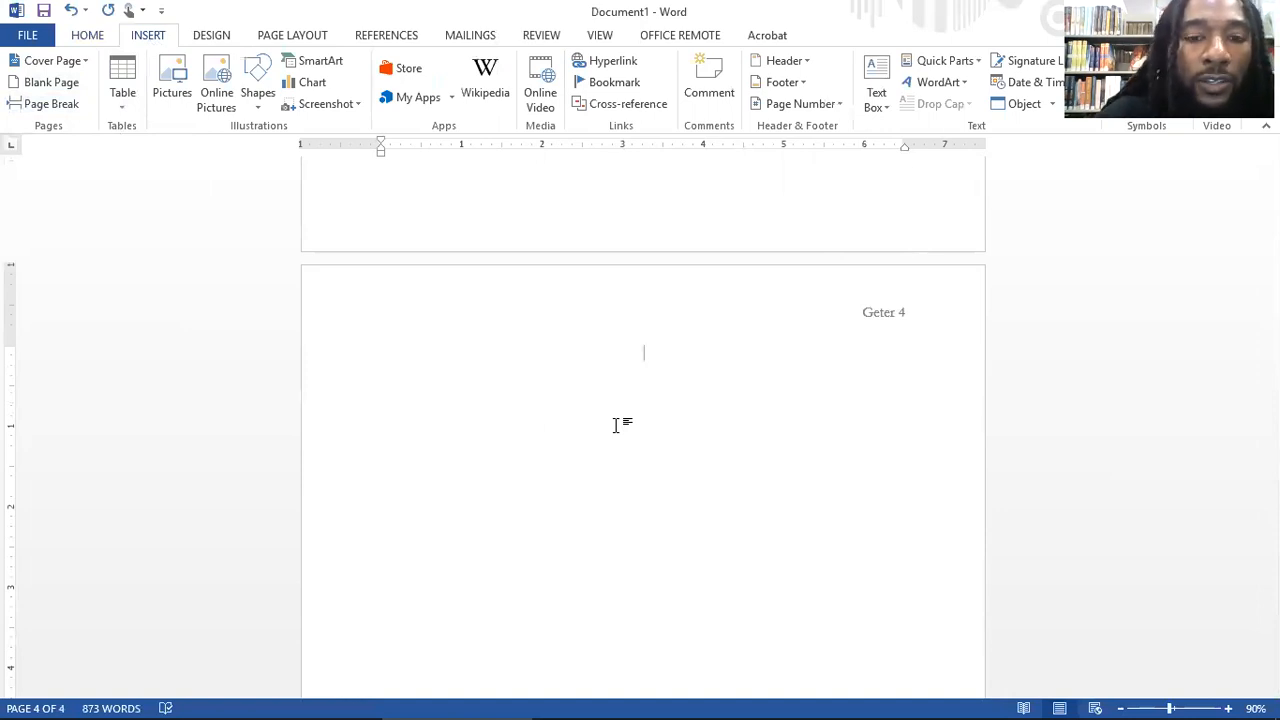
type("Works")
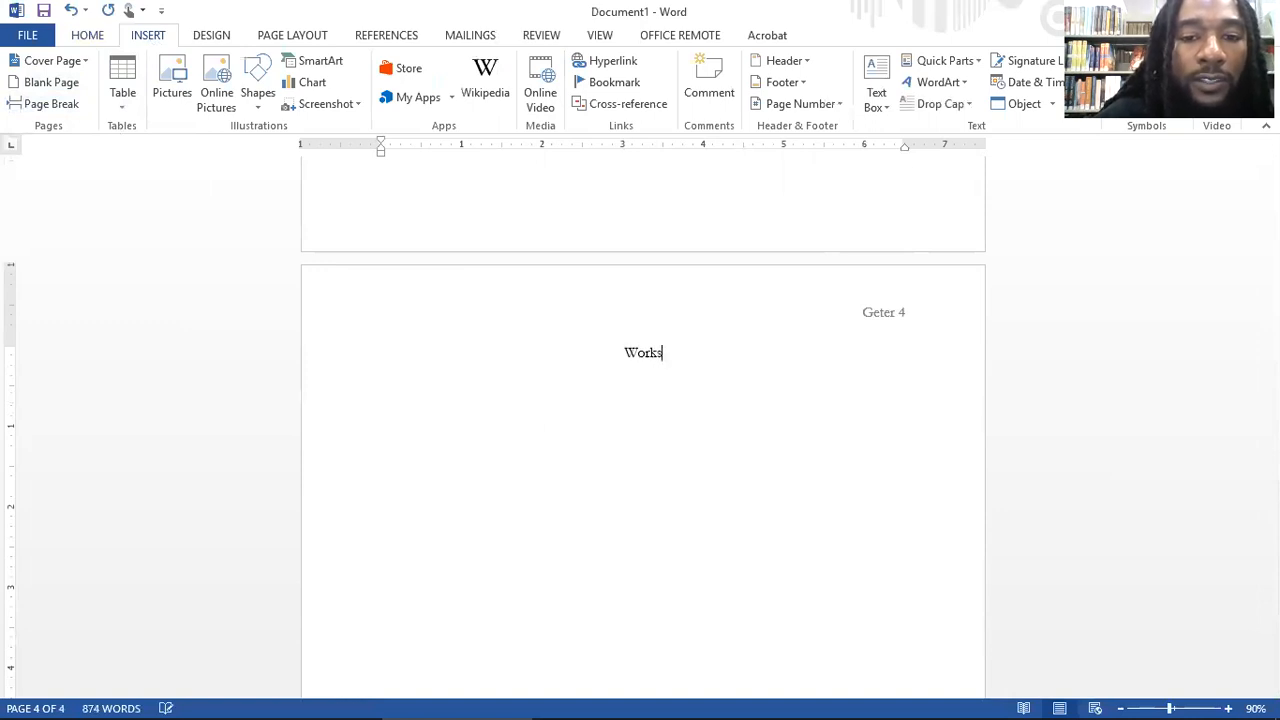
type(" Cited")
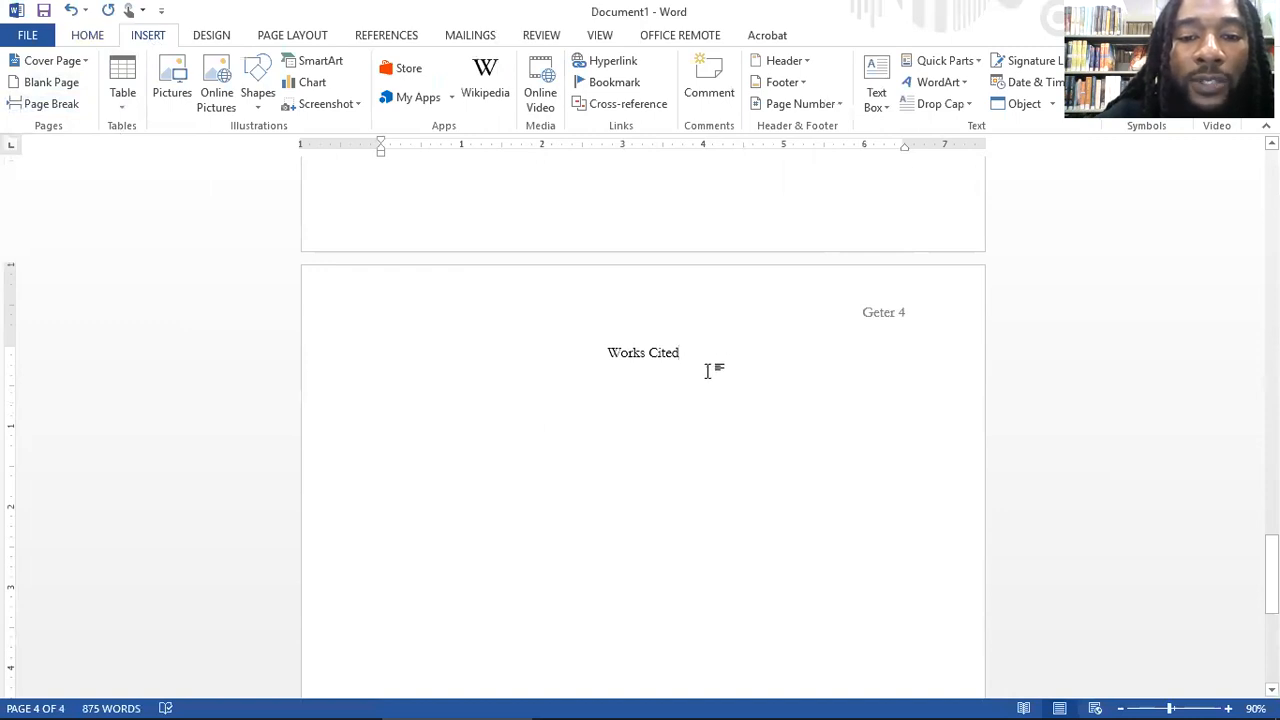
Step: Look over the Works Cited page, then return to the heading block and title on page 1
scroll(709, 368, "down", 2)
scroll(698, 383, "up", 2)
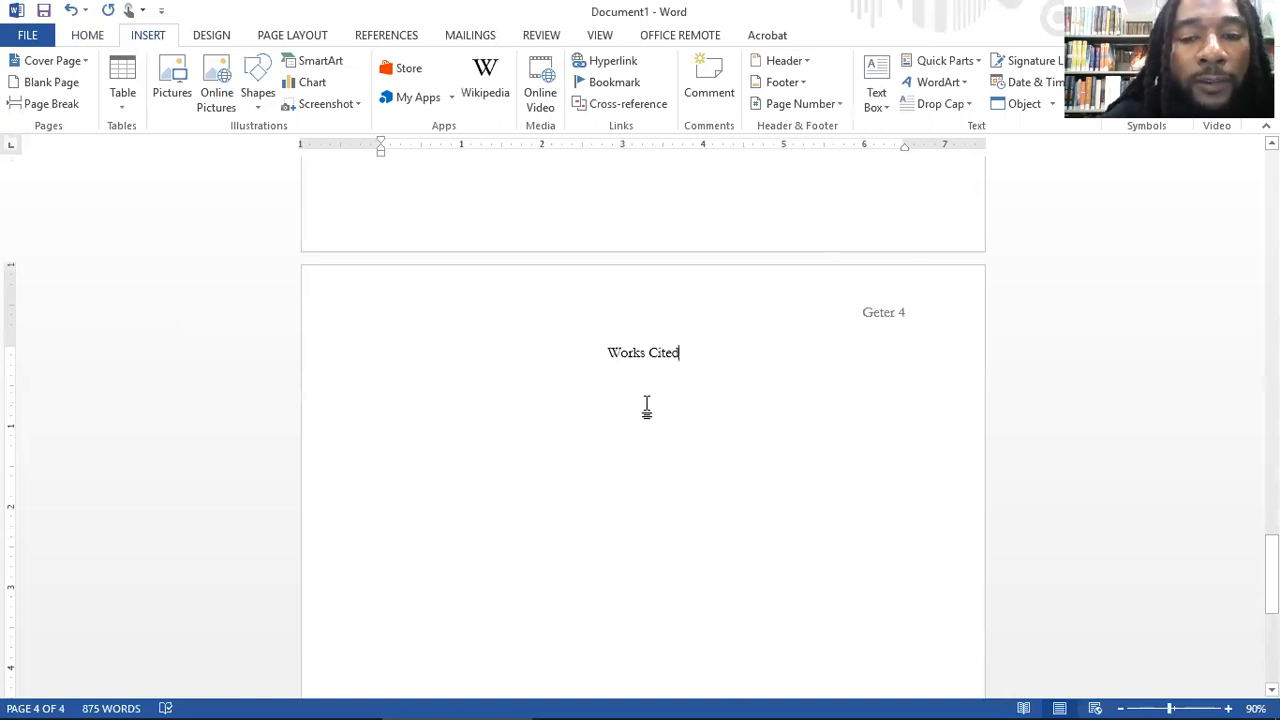
scroll(679, 413, "down", 1)
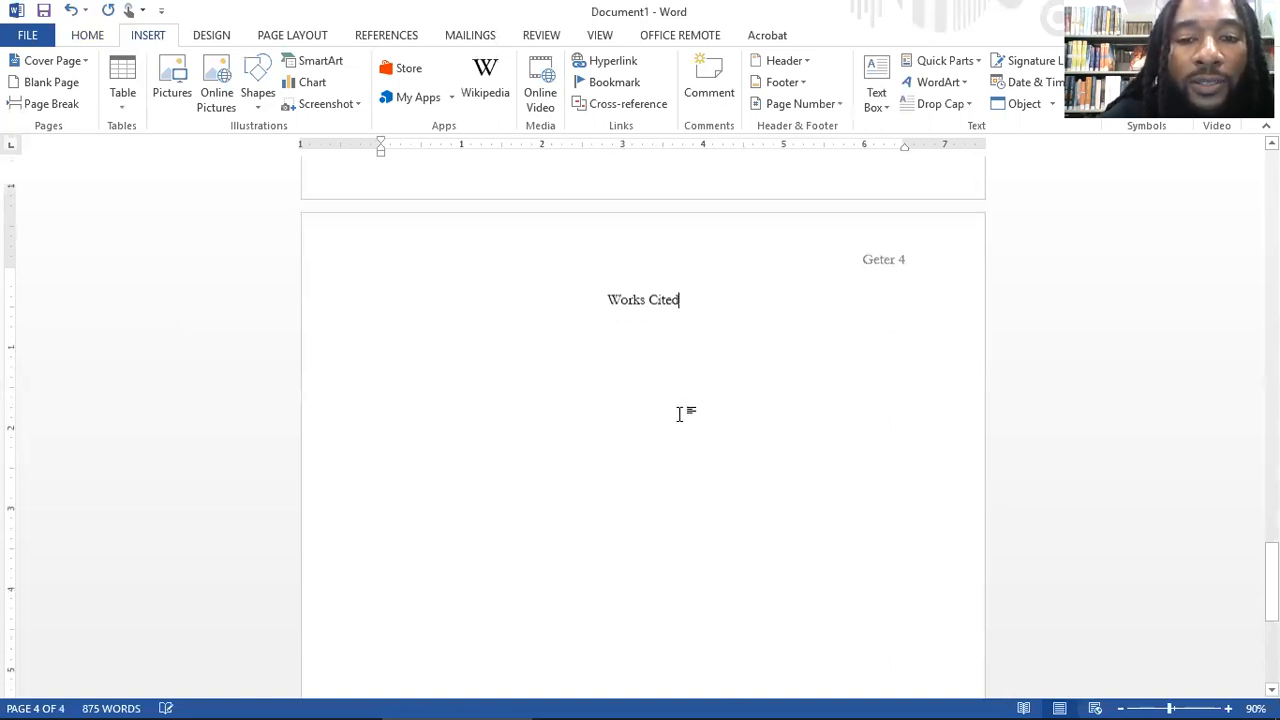
scroll(688, 409, "up", 5)
scroll(695, 412, "up", 20)
scroll(699, 412, "up", 20)
scroll(705, 397, "up", 15)
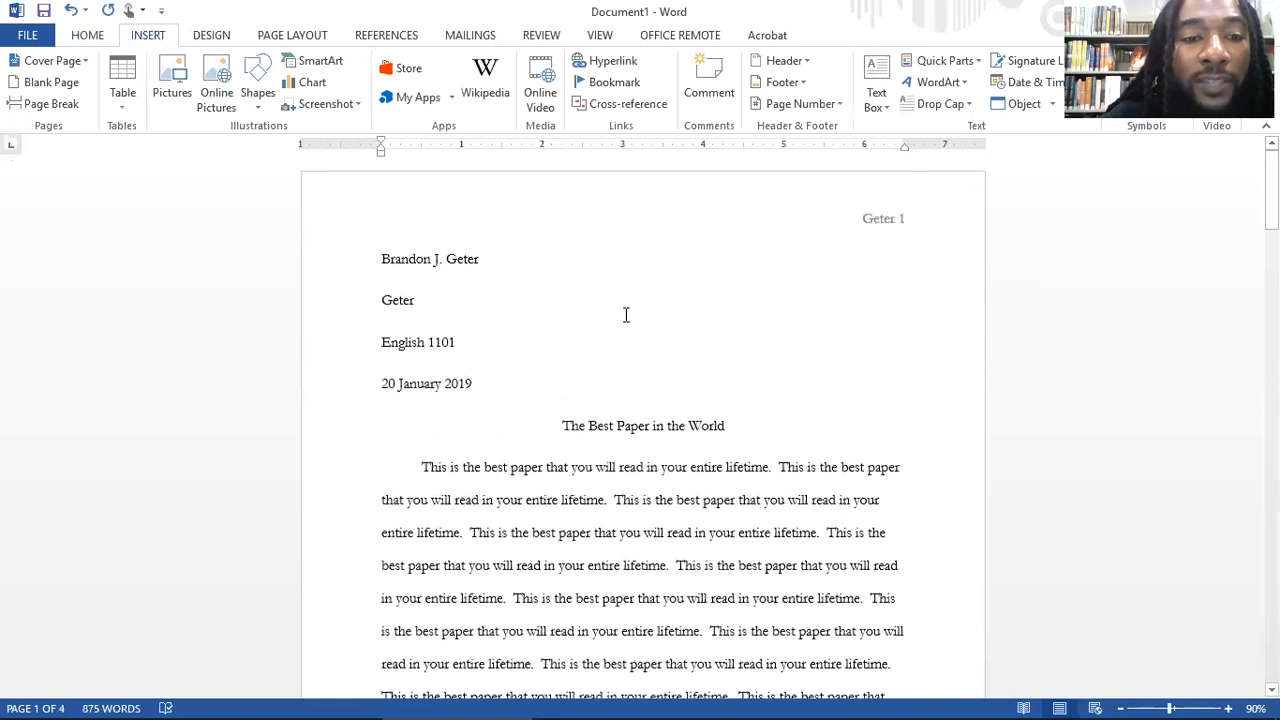